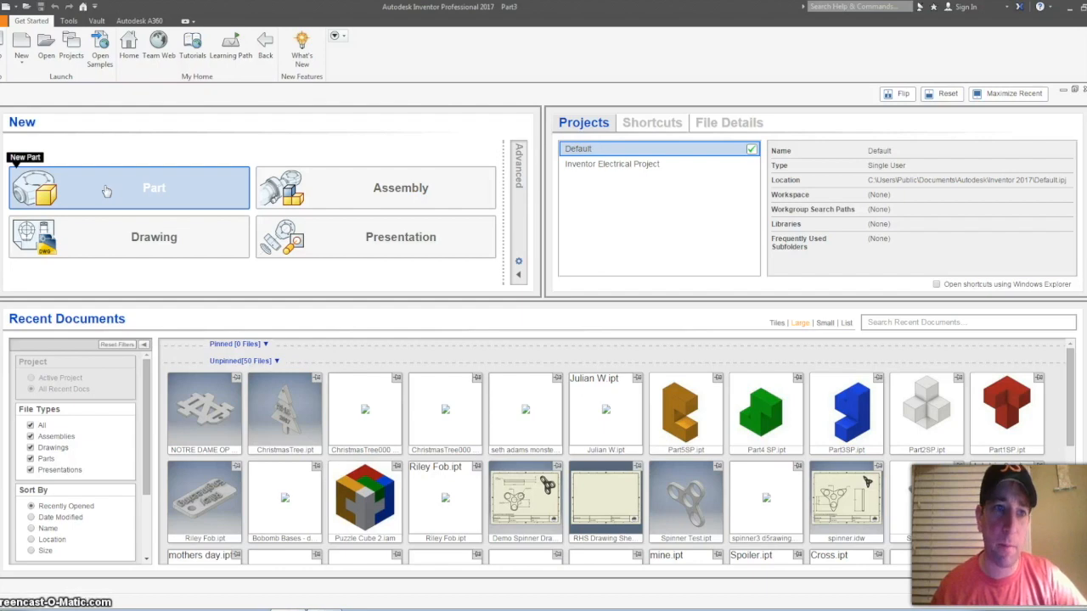
Create a new part and start a 2D sketch on the front origin plane.
left_click(105, 190)
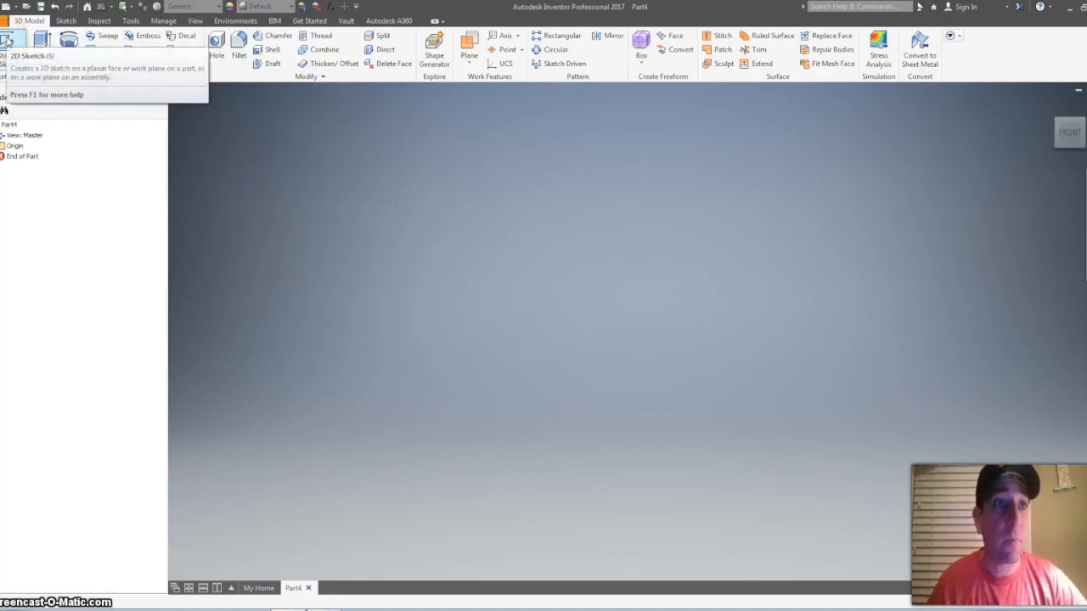
left_click(7, 41)
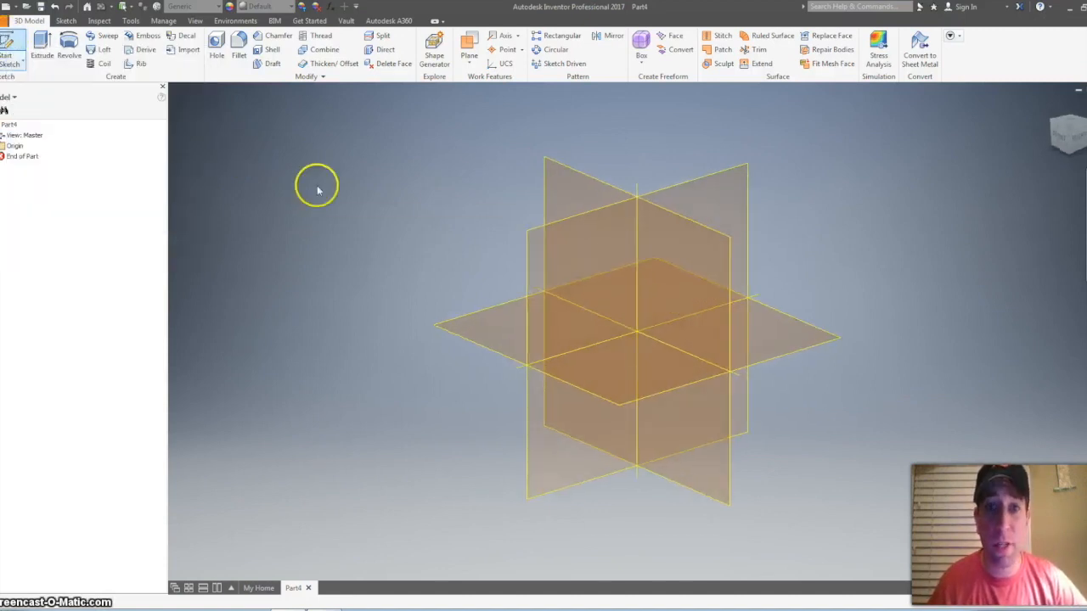
left_click(565, 182)
Draw a circle centred on the sketch origin with a diameter of 1.25*2 (2.5 in).
left_click(70, 42)
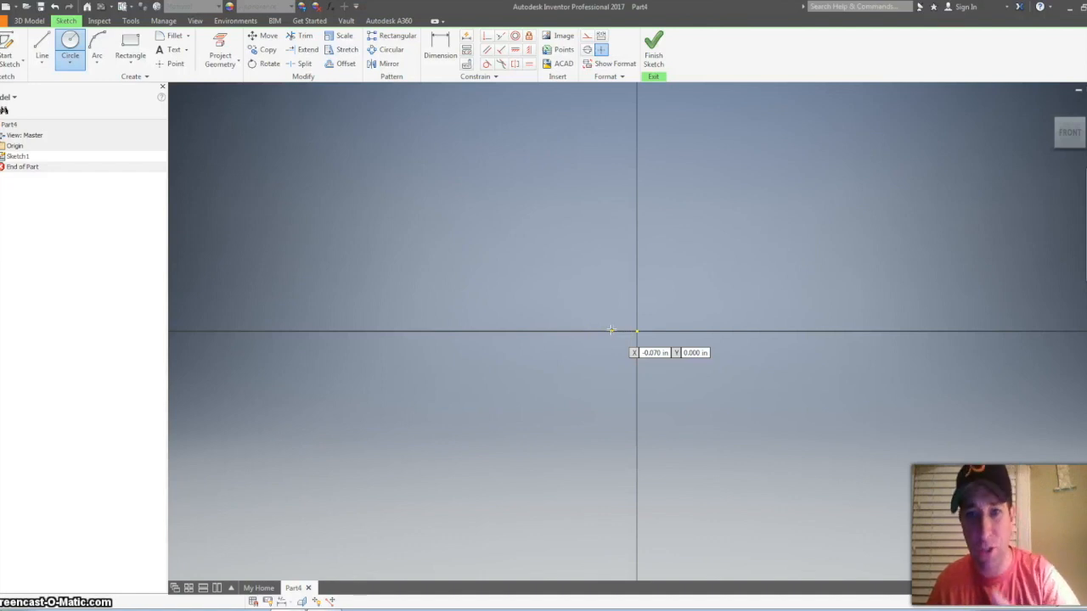
left_click(636, 329)
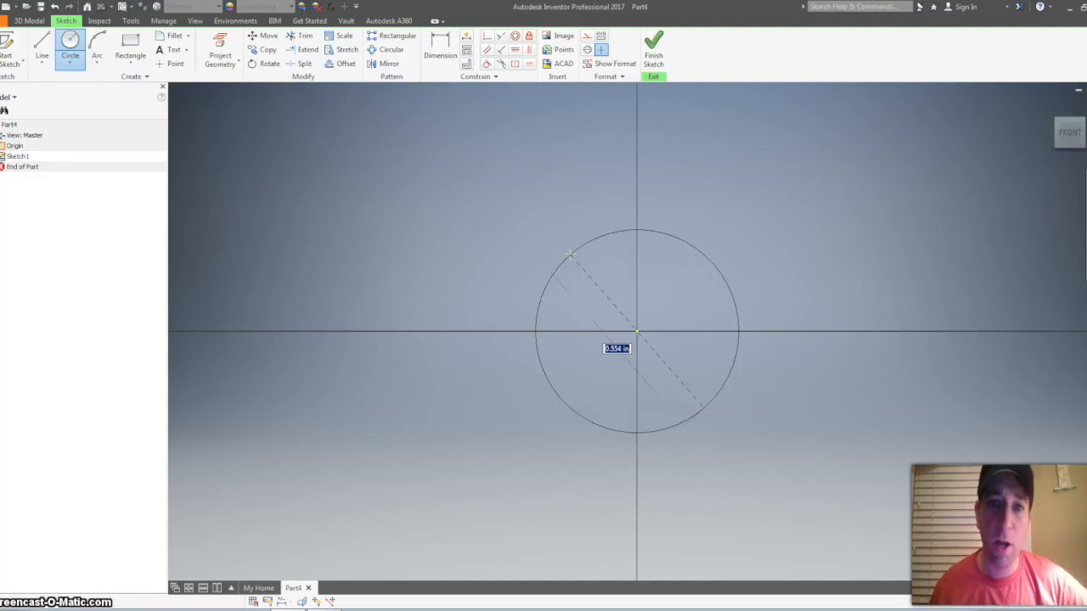
left_click(547, 244)
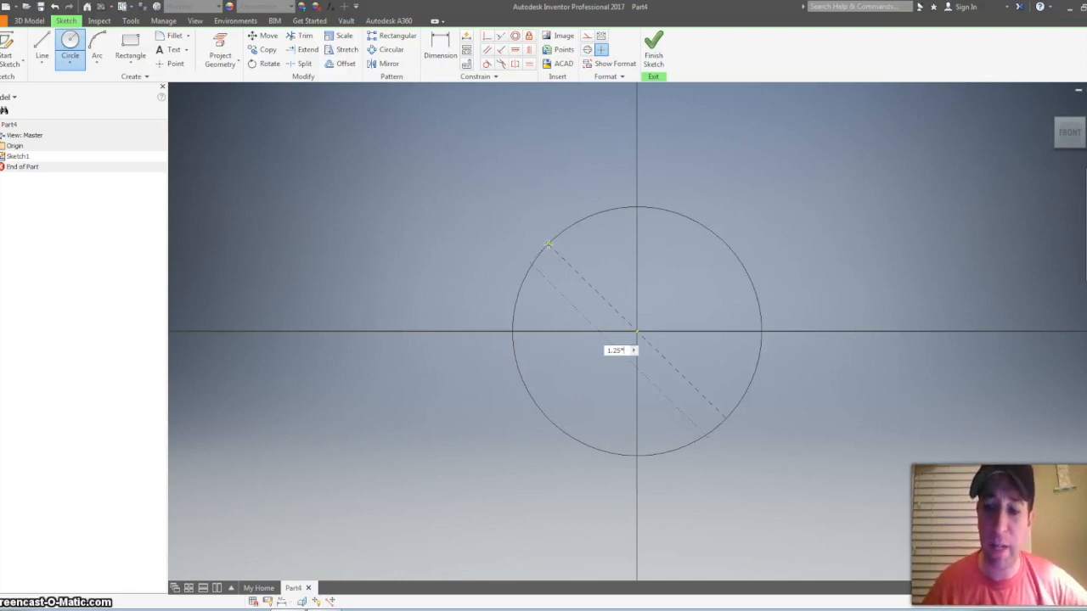
key("Return")
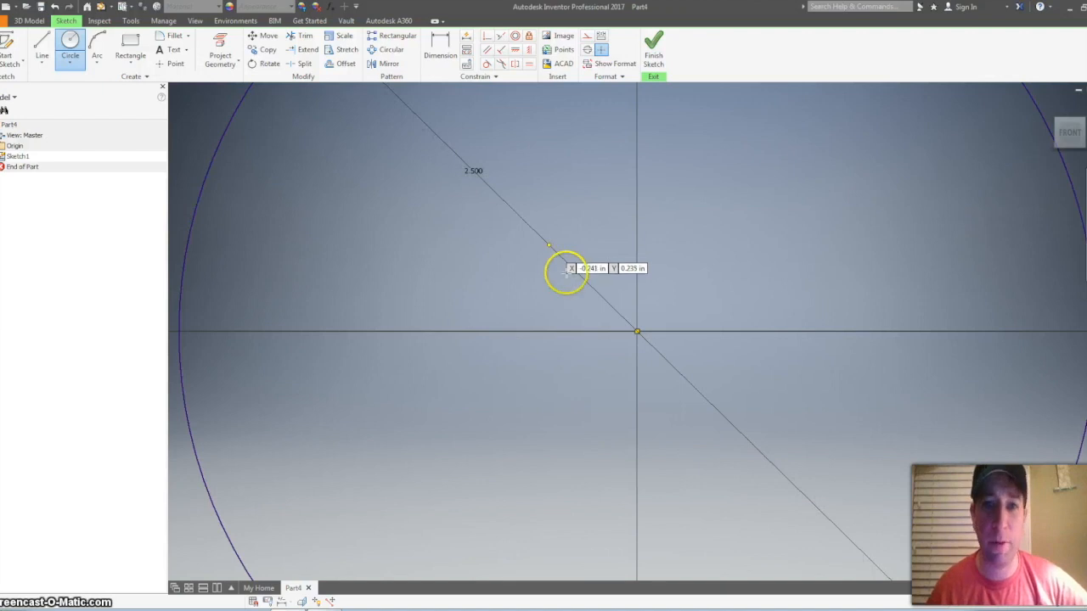
key("Home")
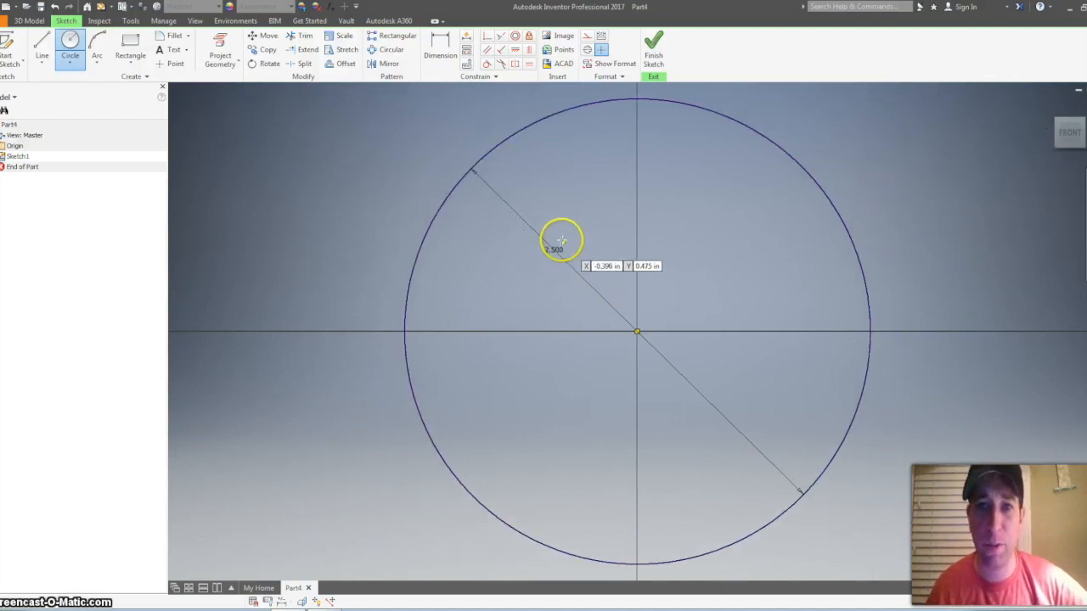
scroll(561, 241, "down", 2)
scroll(544, 293, "down", 2)
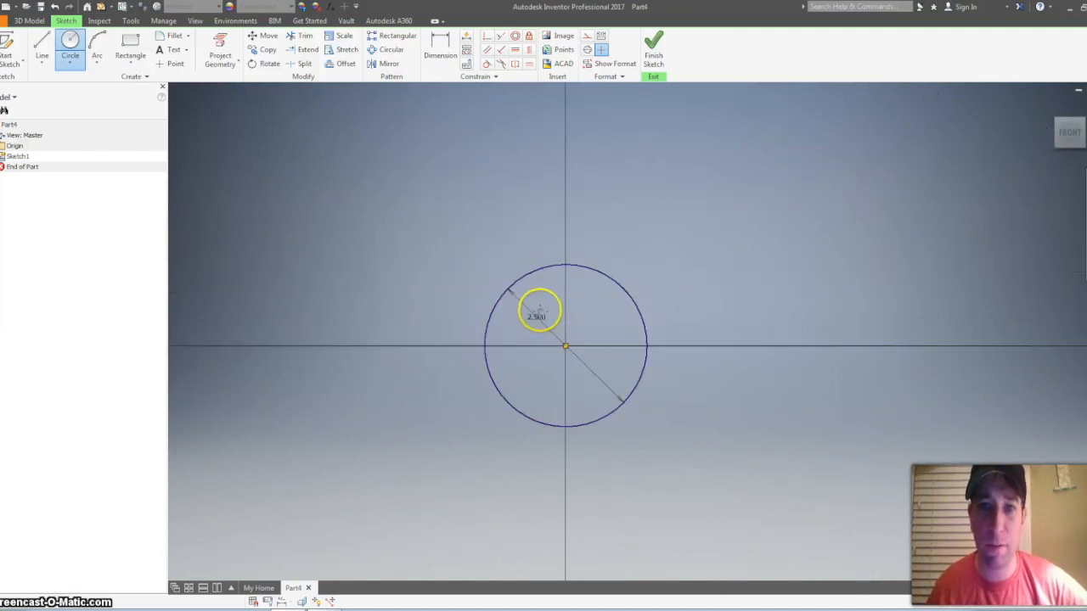
Draw a second circle above the first, centred on the vertical axis, with a diameter of .5*2.
left_click(73, 44)
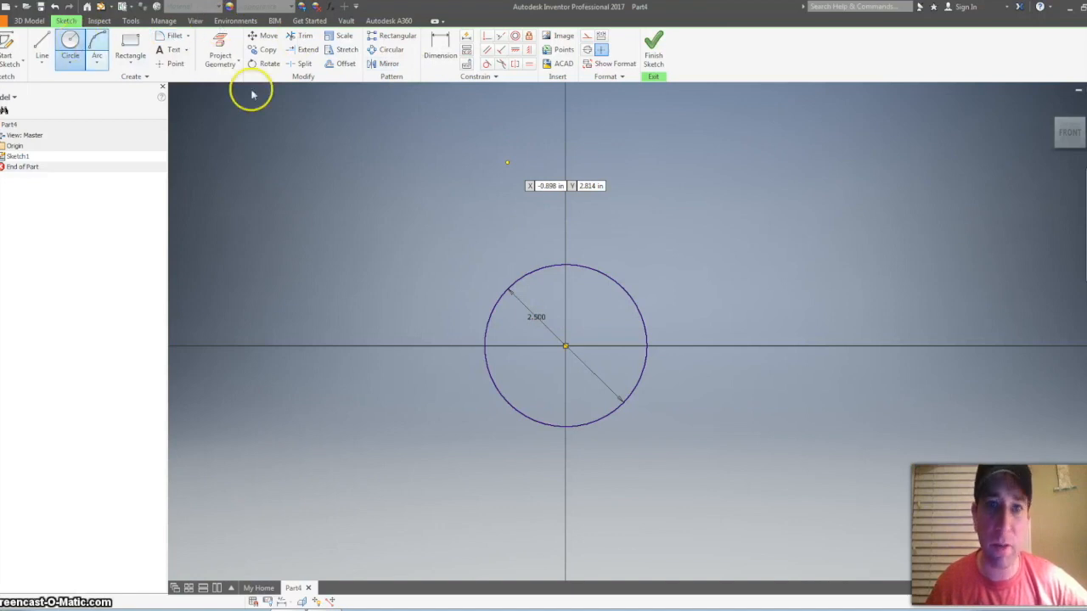
left_click(565, 145)
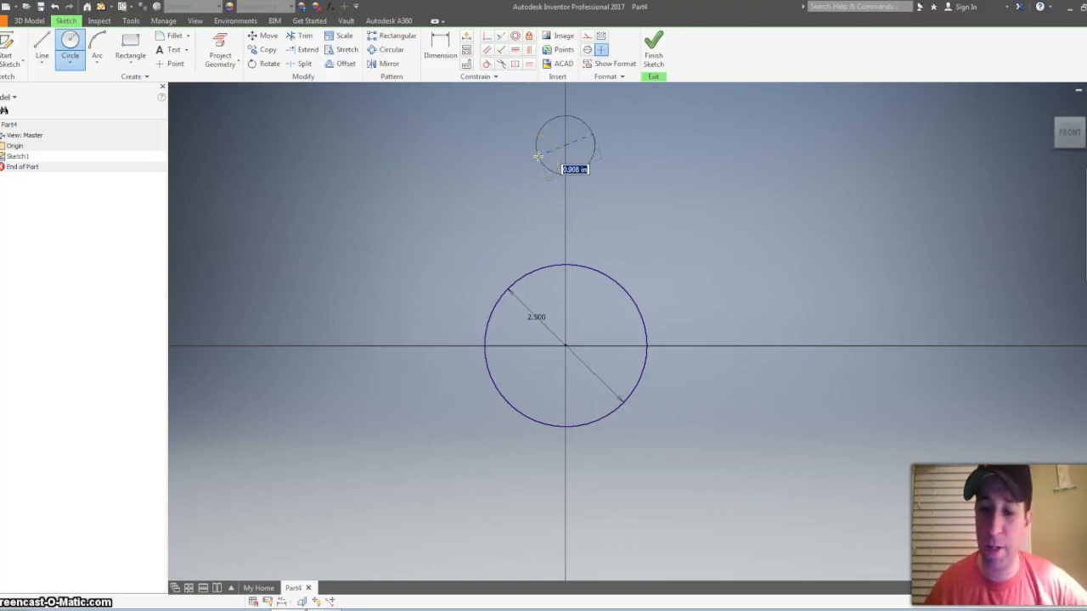
type(".5*2")
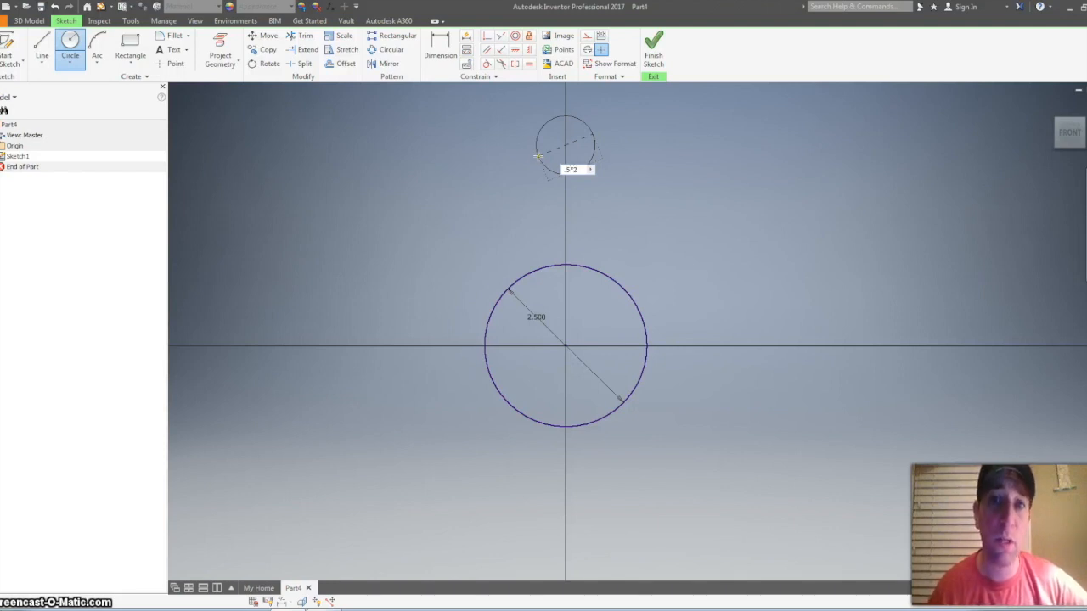
key("Return")
Dimension the vertical distance between the two circle centres as 1.75 in.
left_click(440, 44)
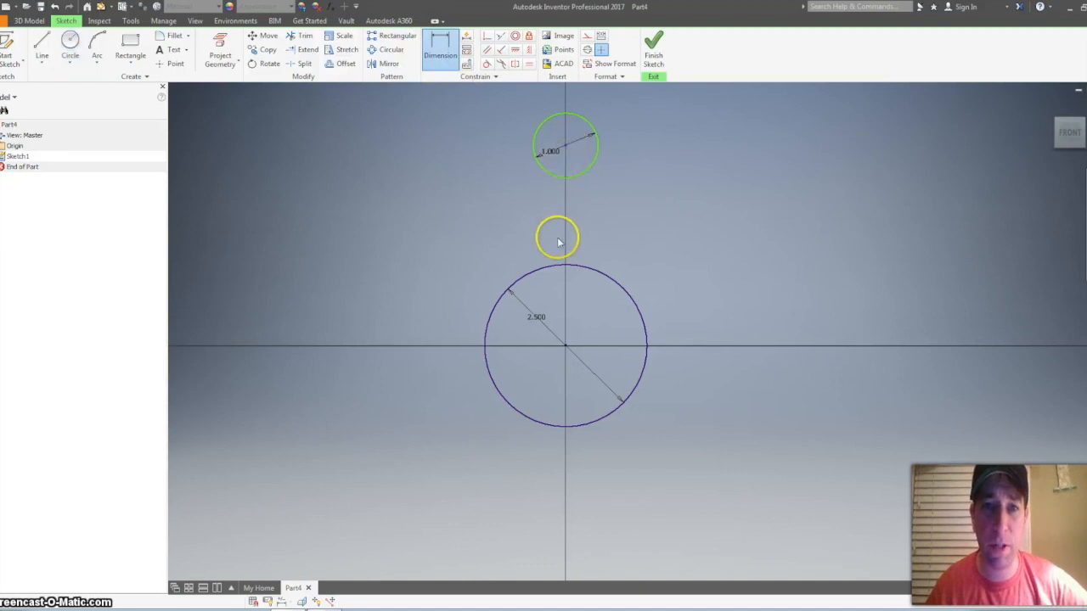
left_click(565, 345)
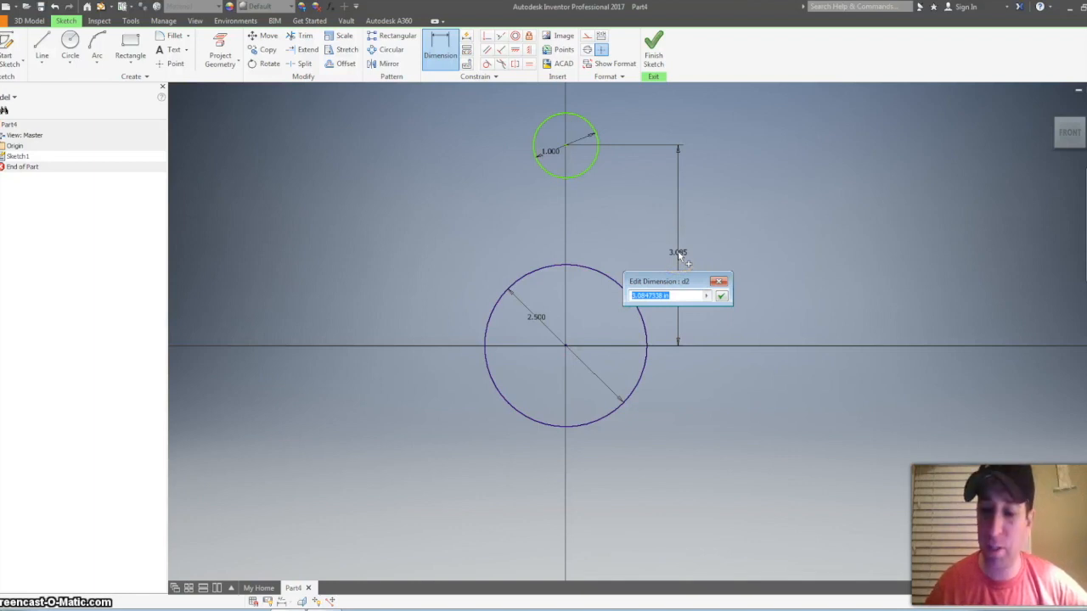
type("1.75")
key("Return")
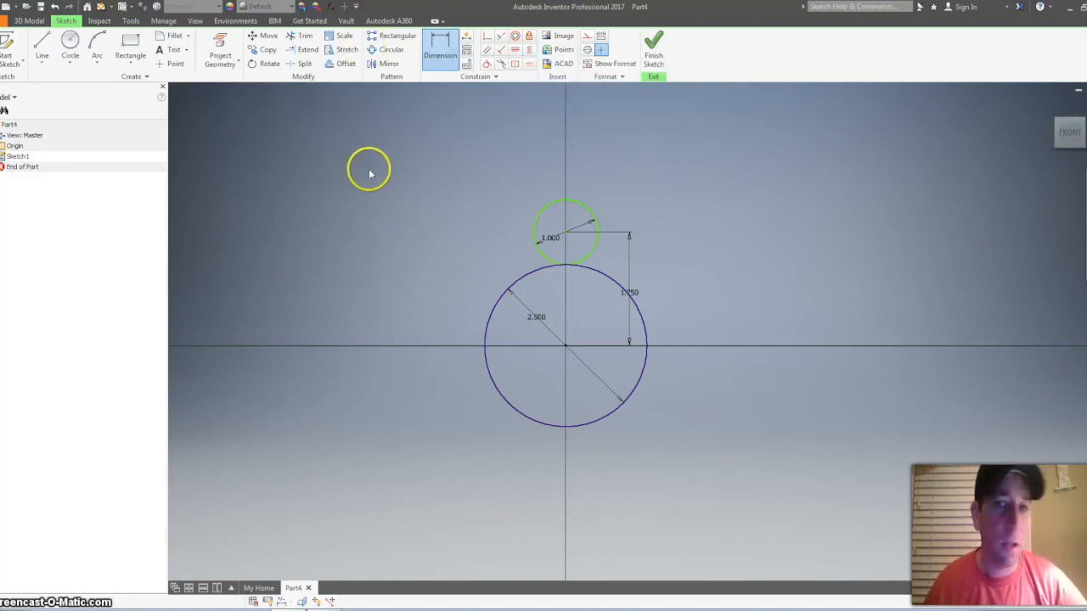
Draw a line on each side from the small circle's edge down to the large circle's edge.
scroll(385, 239, "up", 3)
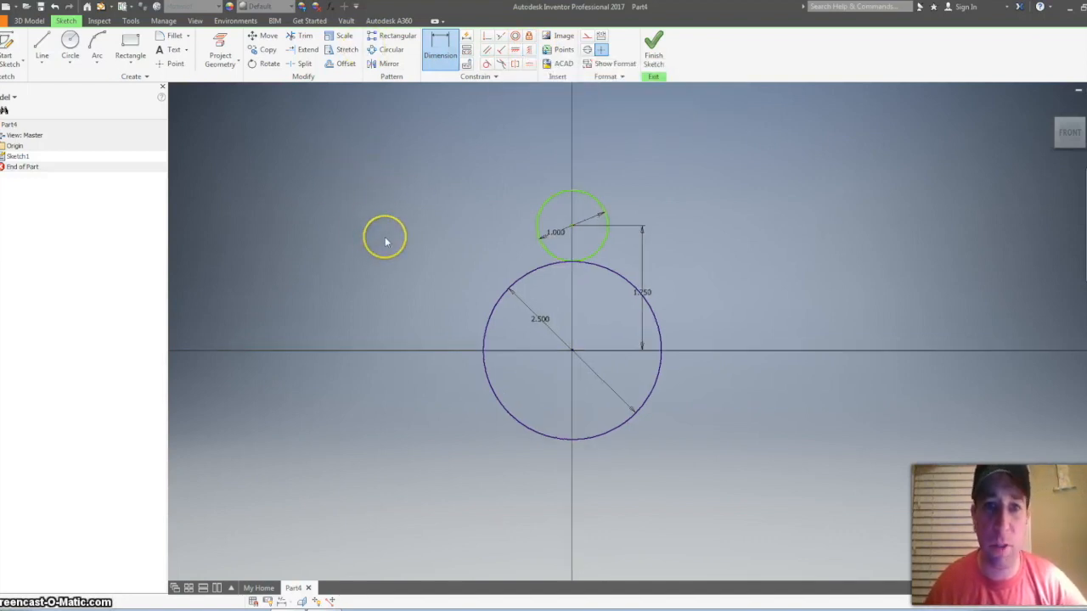
left_click(49, 42)
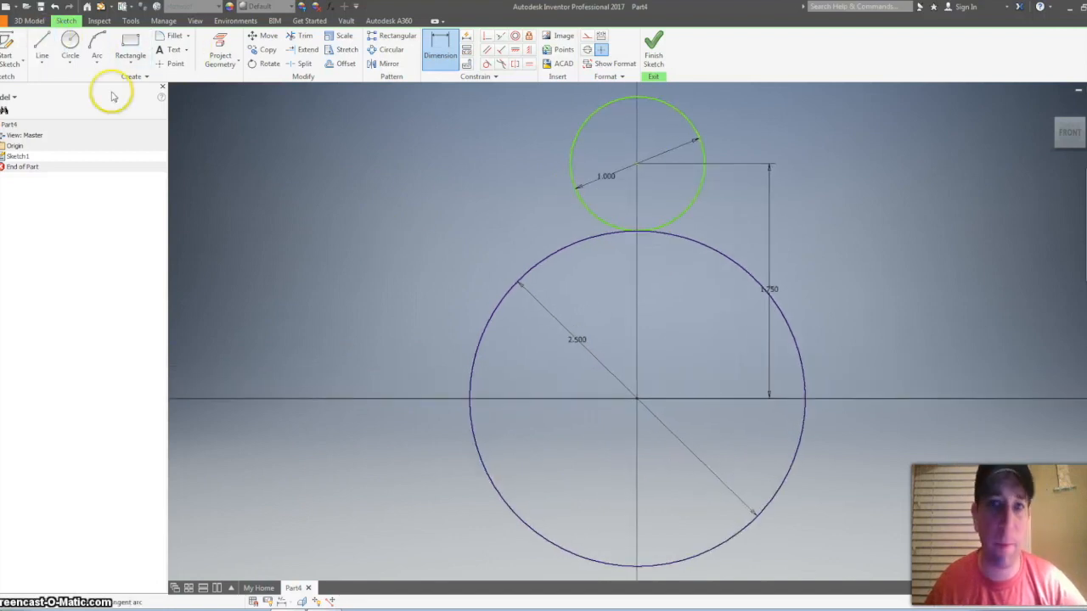
left_click(569, 161)
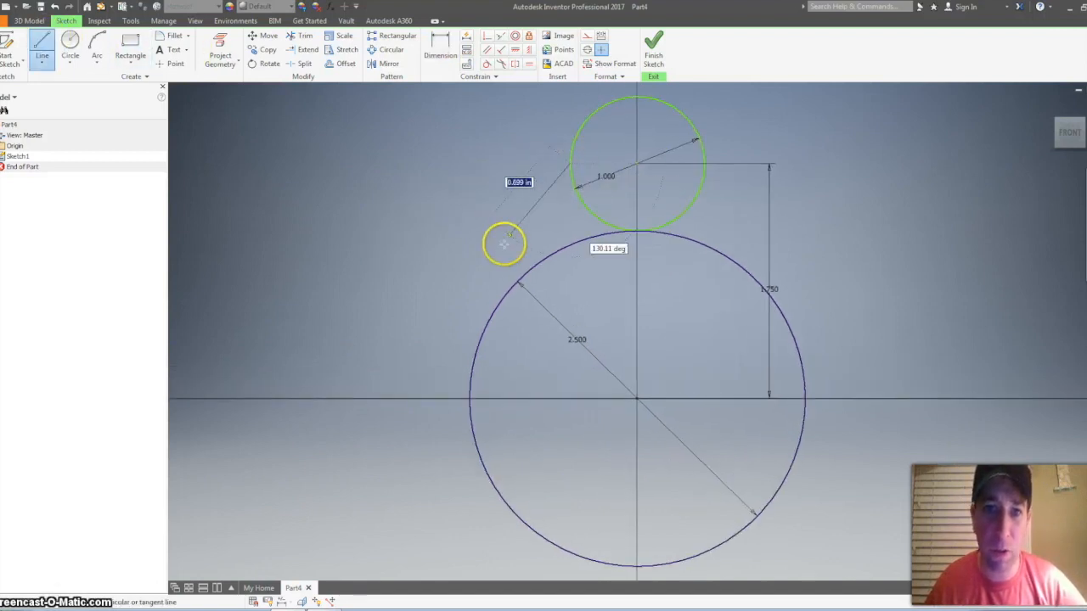
left_click(501, 301)
left_click(703, 161)
left_click(757, 282)
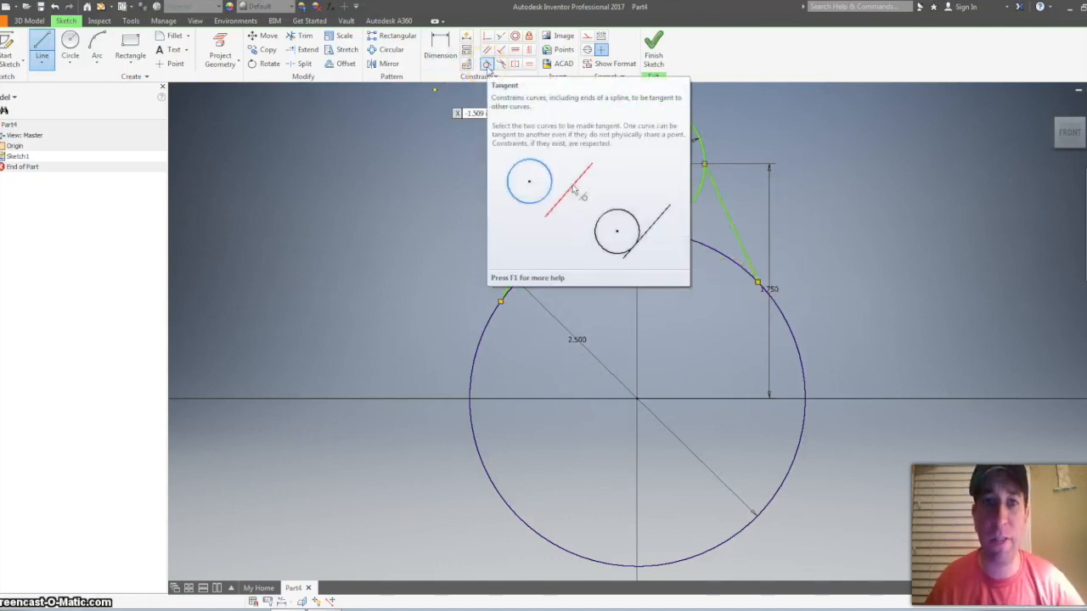
Apply tangent constraints between both side lines and the small upper circle.
left_click(488, 66)
left_click(554, 198)
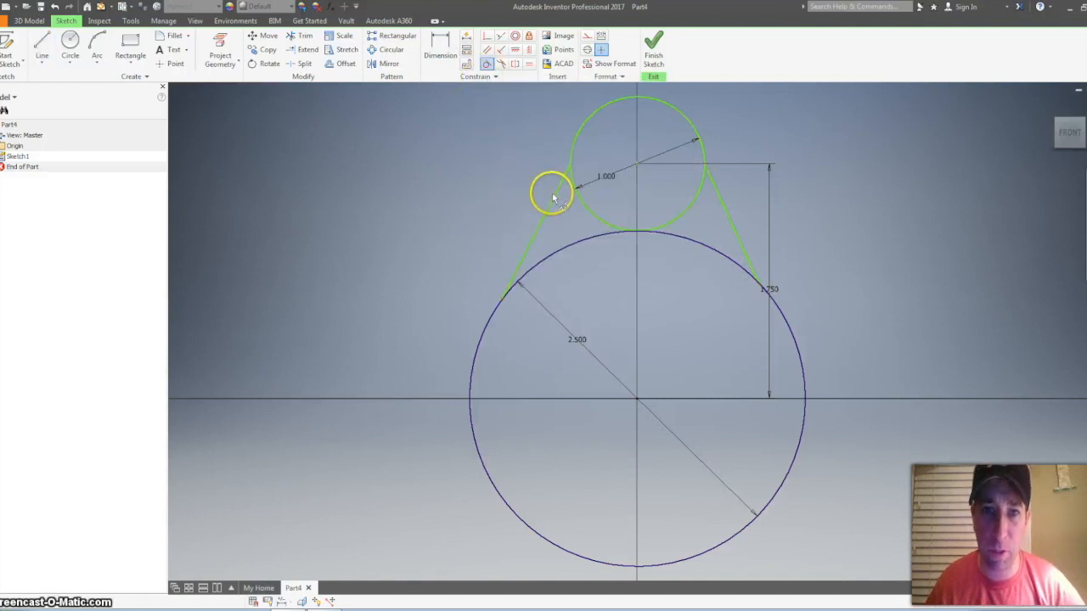
left_click(579, 140)
left_click(578, 139)
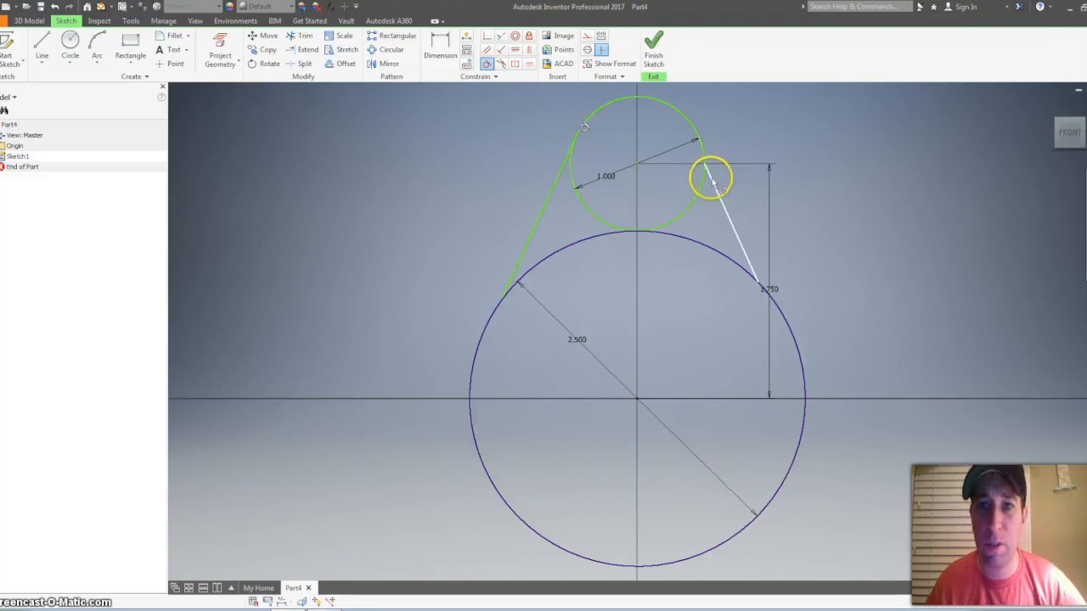
left_click(696, 136)
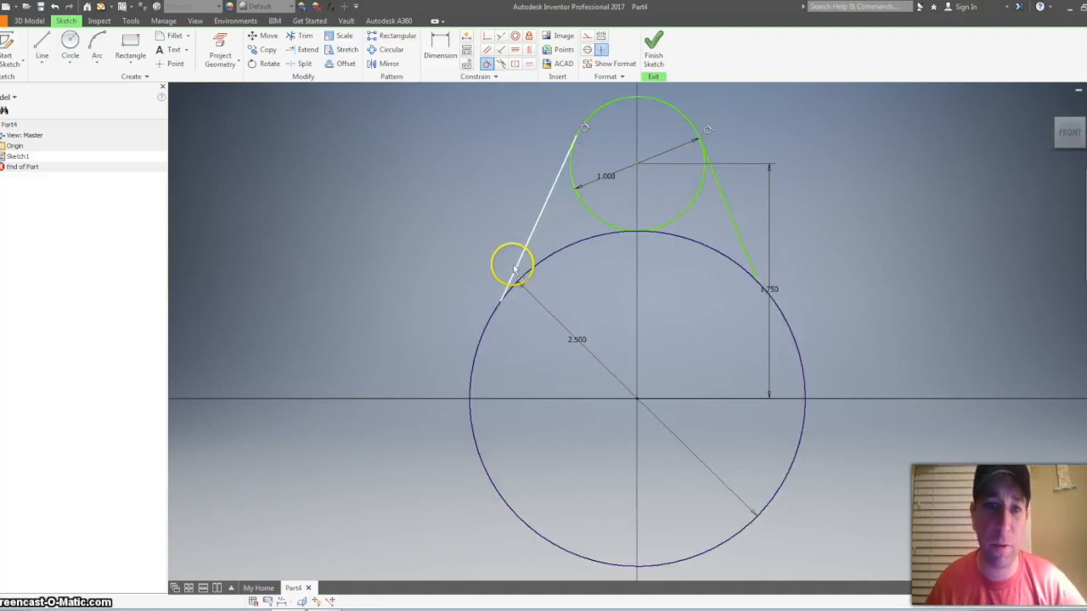
Apply tangent constraints between both side lines and the large lower circle.
left_click(475, 343)
left_click(480, 344)
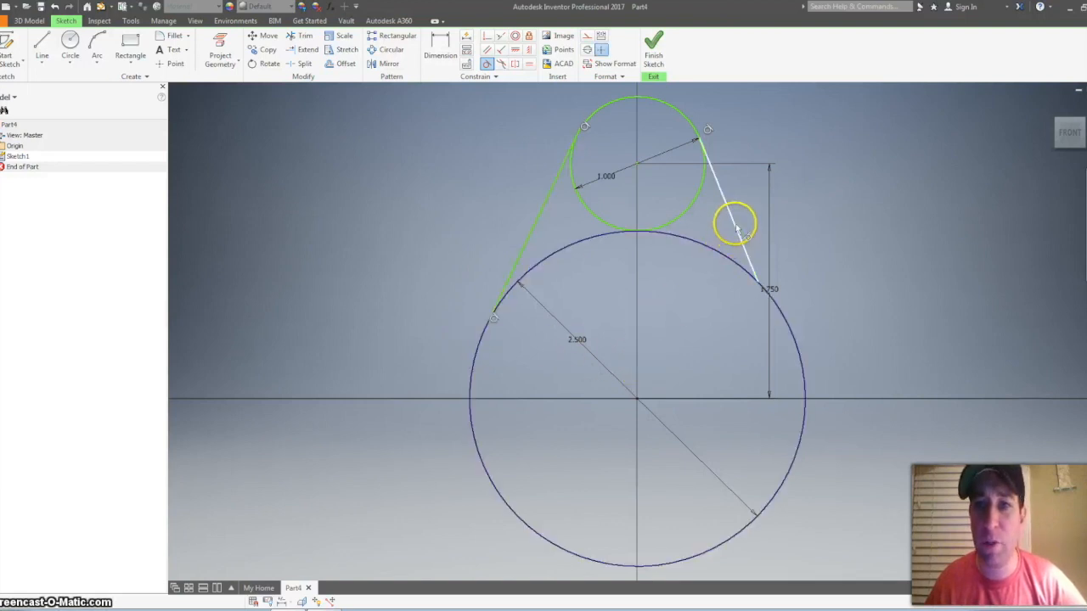
left_click(783, 317)
left_click(783, 317)
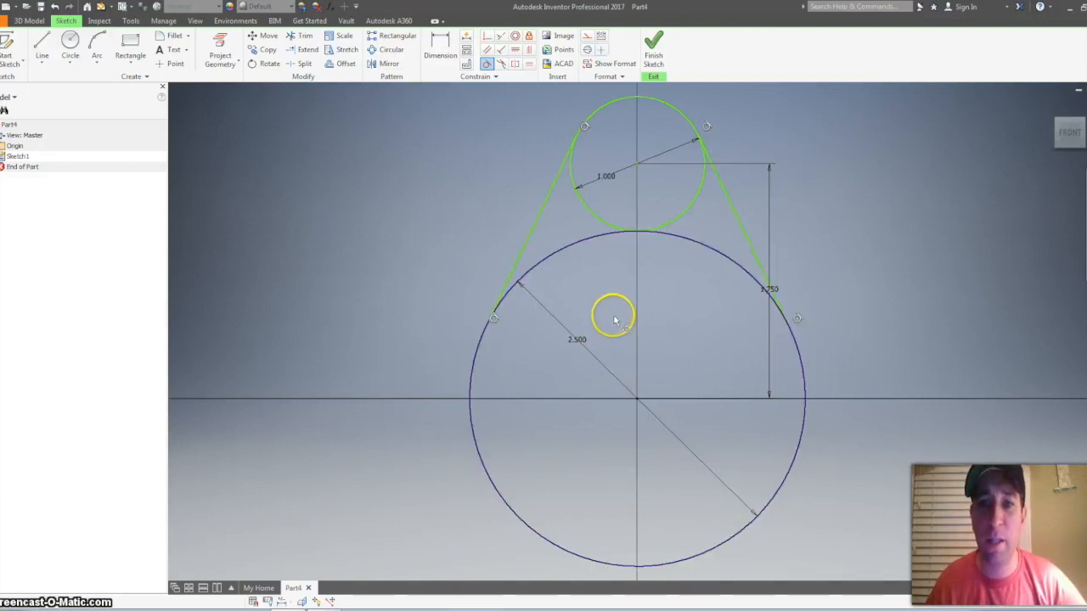
Trim the inner arcs of both circles between the side lines to leave only the outer cam outline.
key("x")
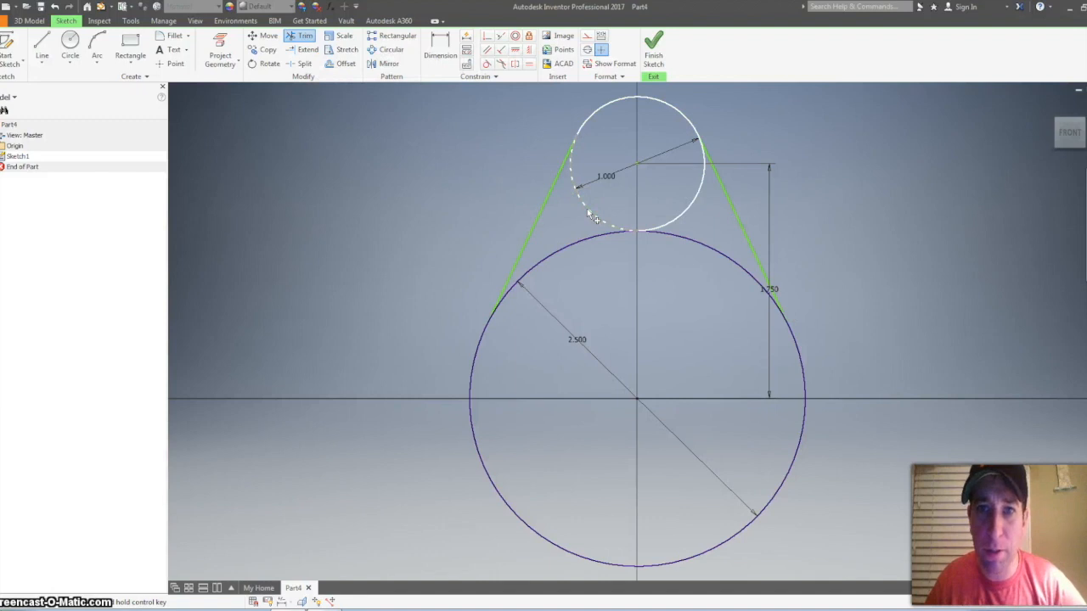
left_click(592, 221)
left_click(584, 243)
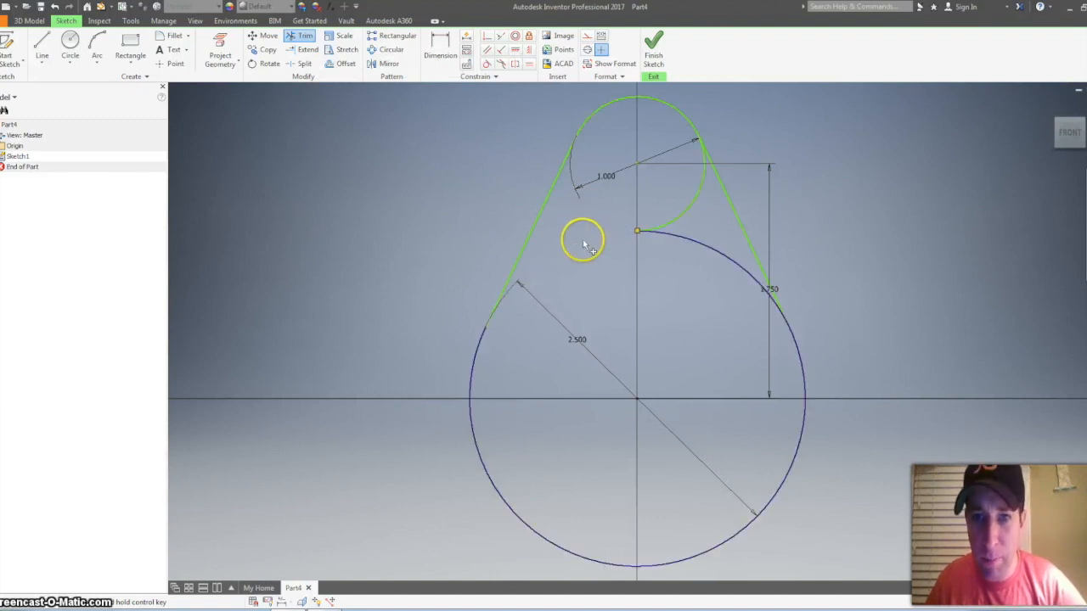
left_click(695, 243)
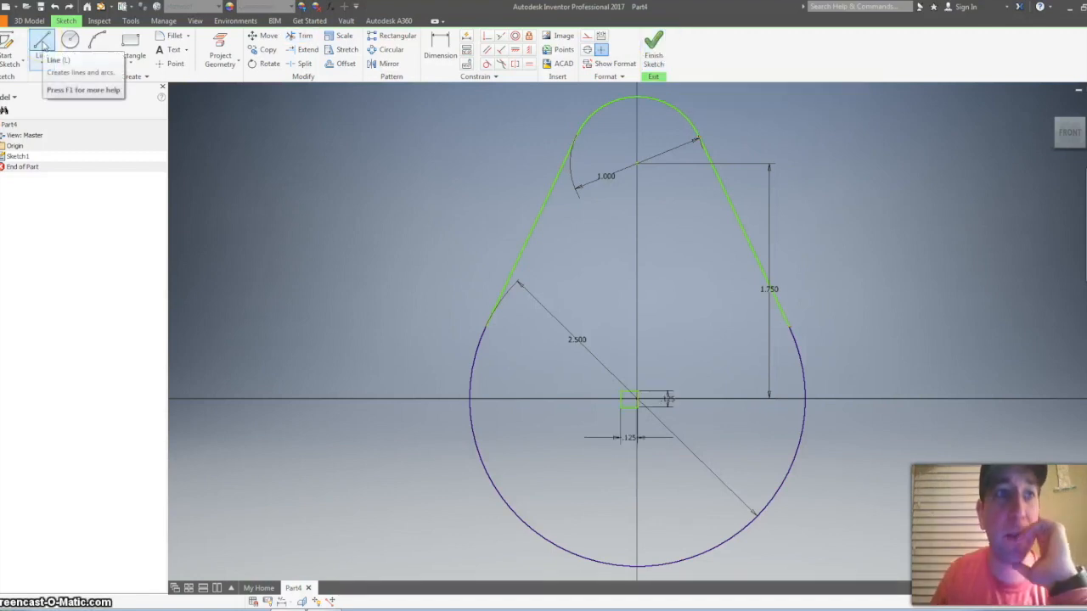
Draw a horizontal construction line along the horizontal axis, through the large arc's centre and past its right-hand side.
left_click(43, 44)
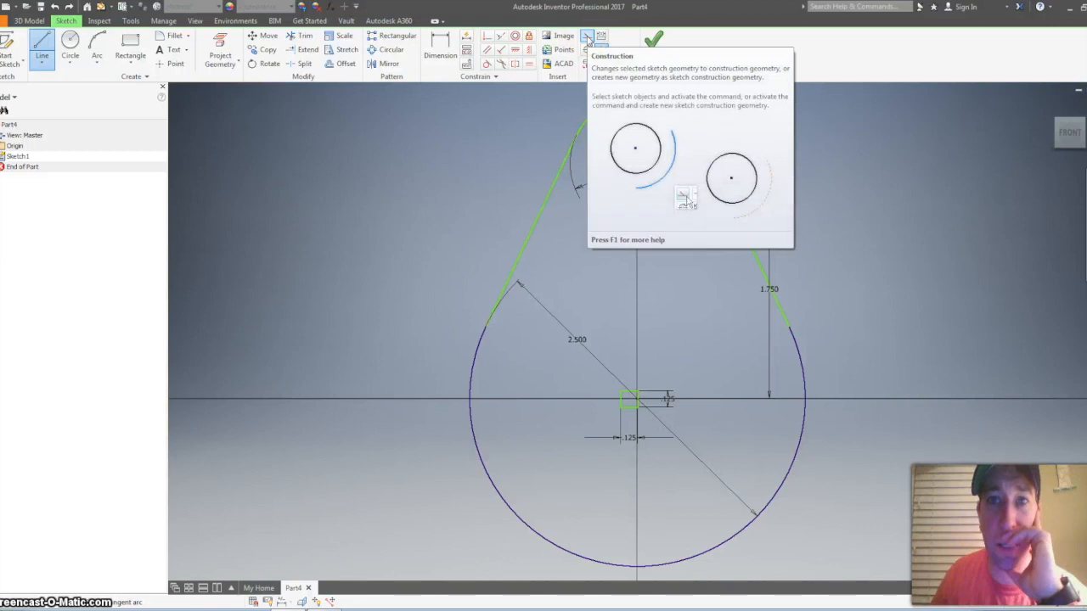
left_click(586, 37)
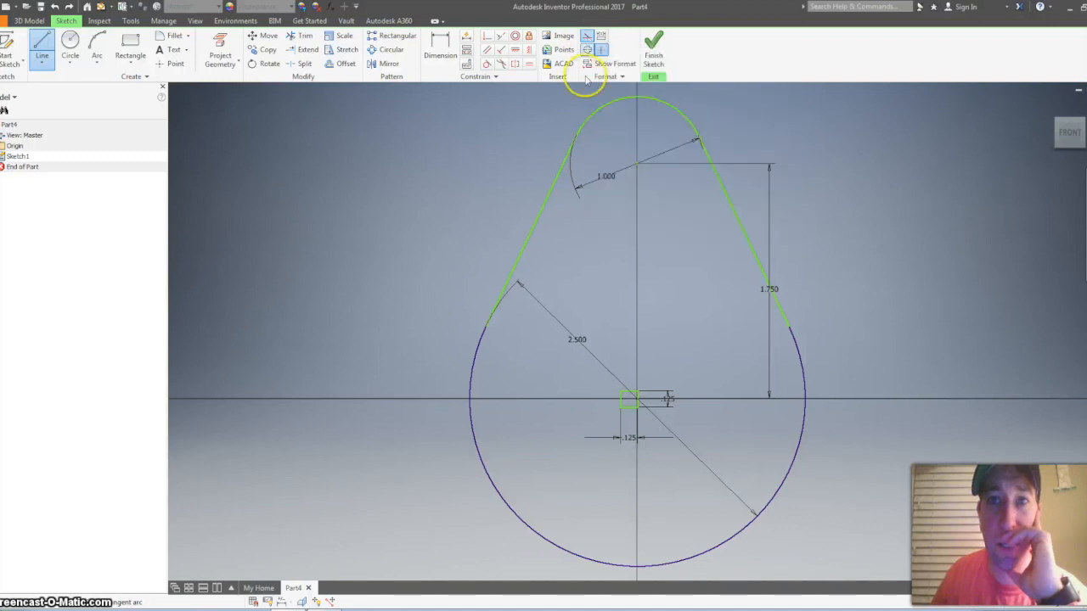
left_click(542, 398)
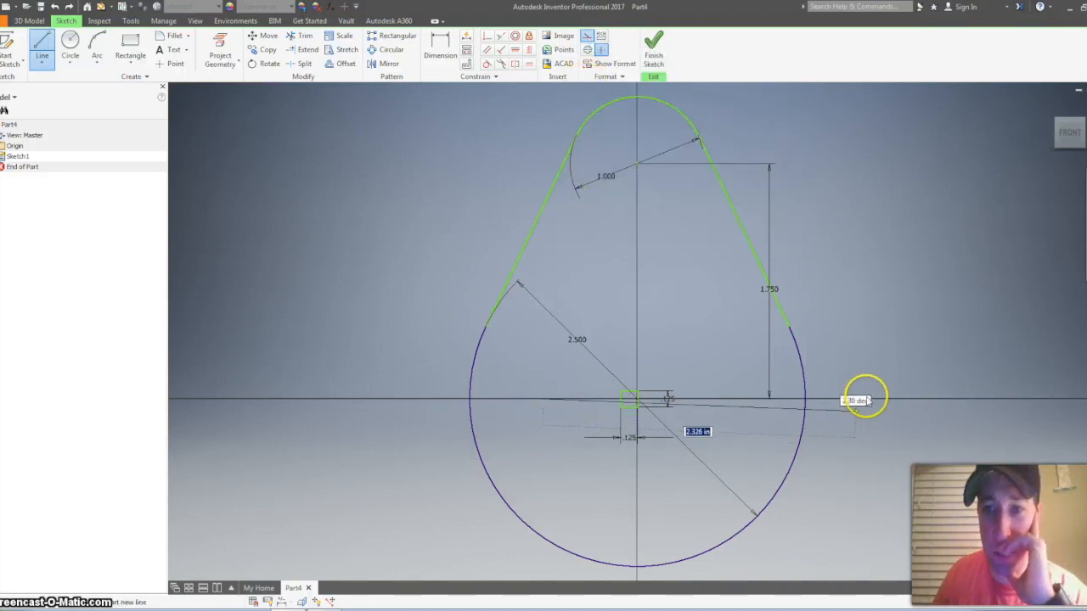
left_click(864, 398)
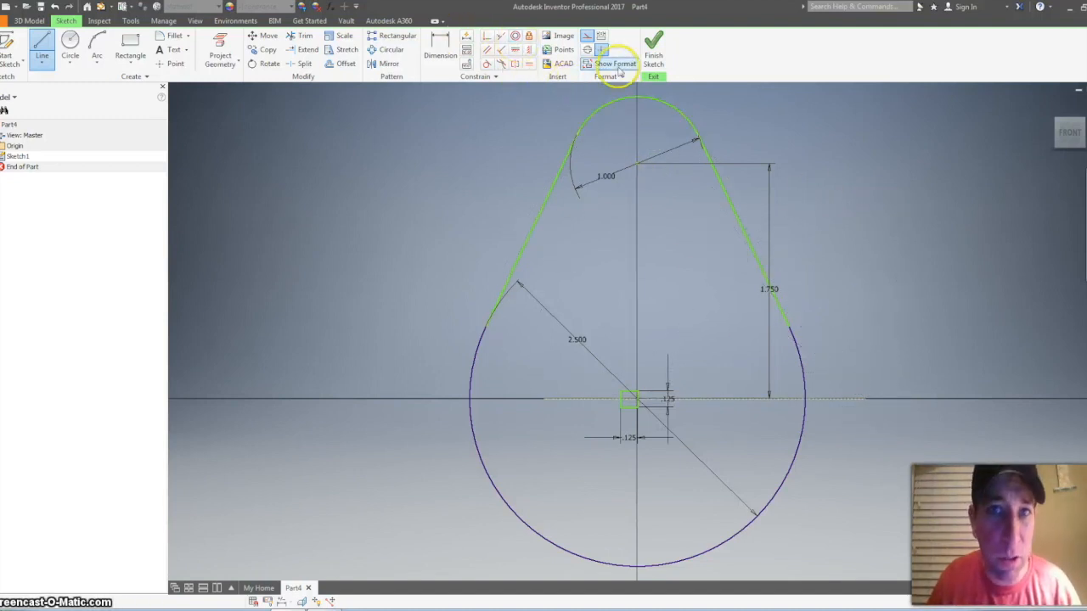
key("Escape")
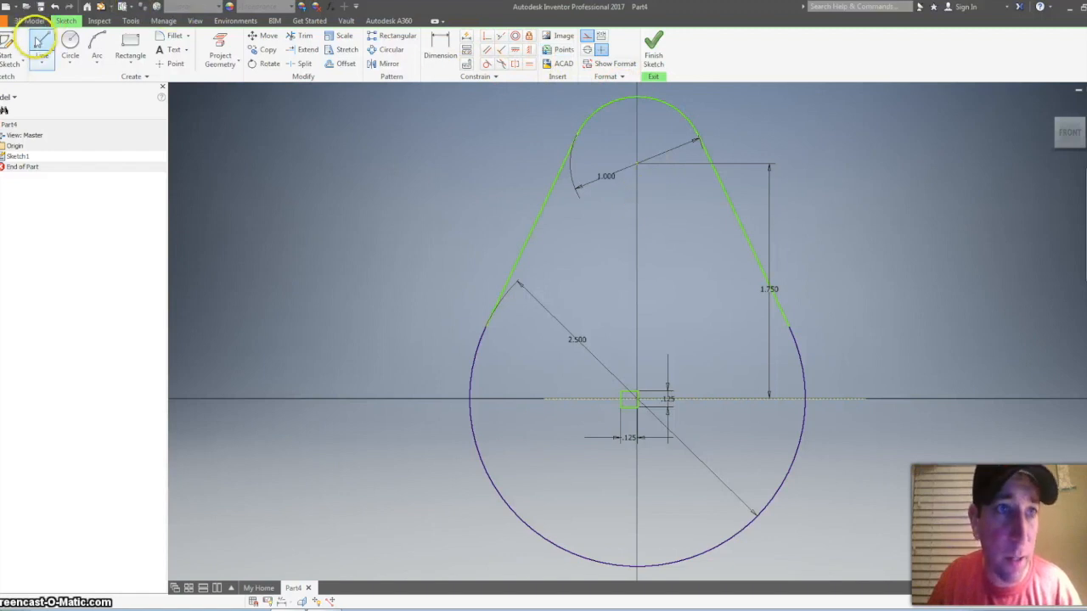
key("l")
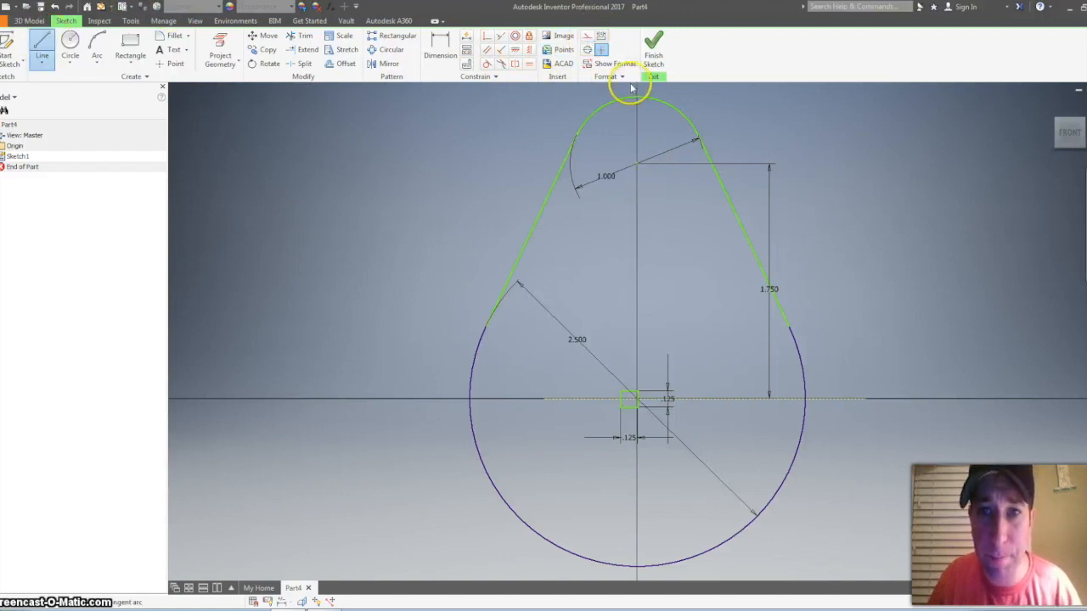
left_click(637, 112)
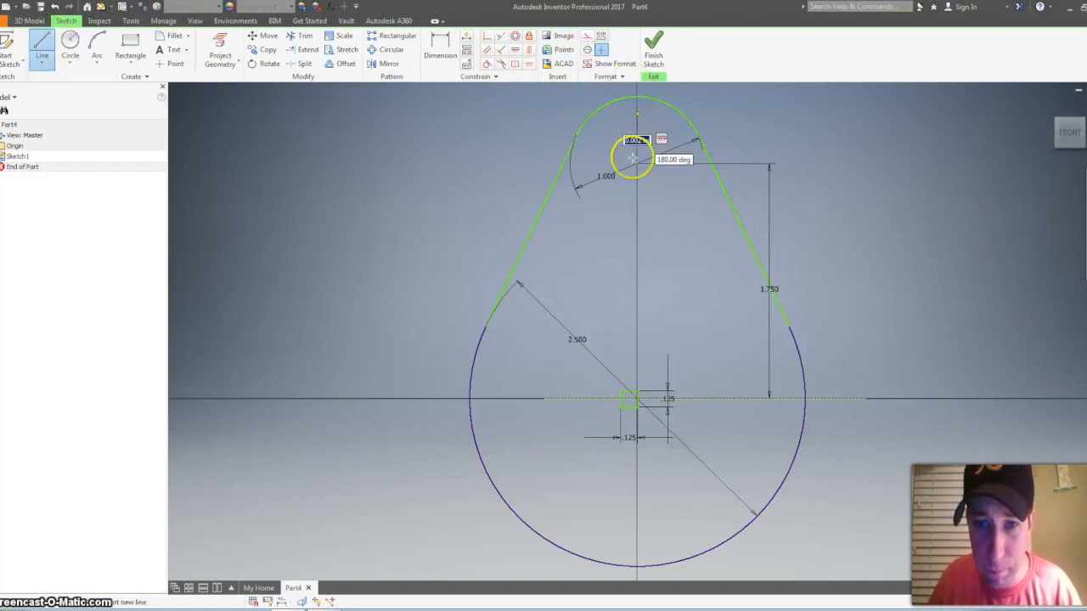
left_click(638, 509)
key("Escape")
key("Escape")
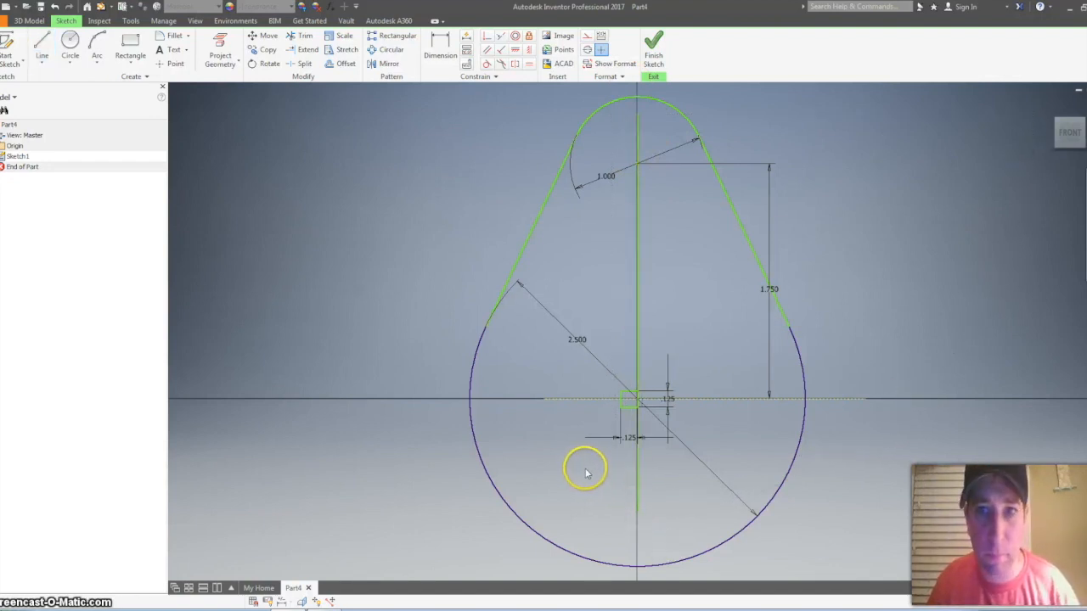
key("ctrl+z")
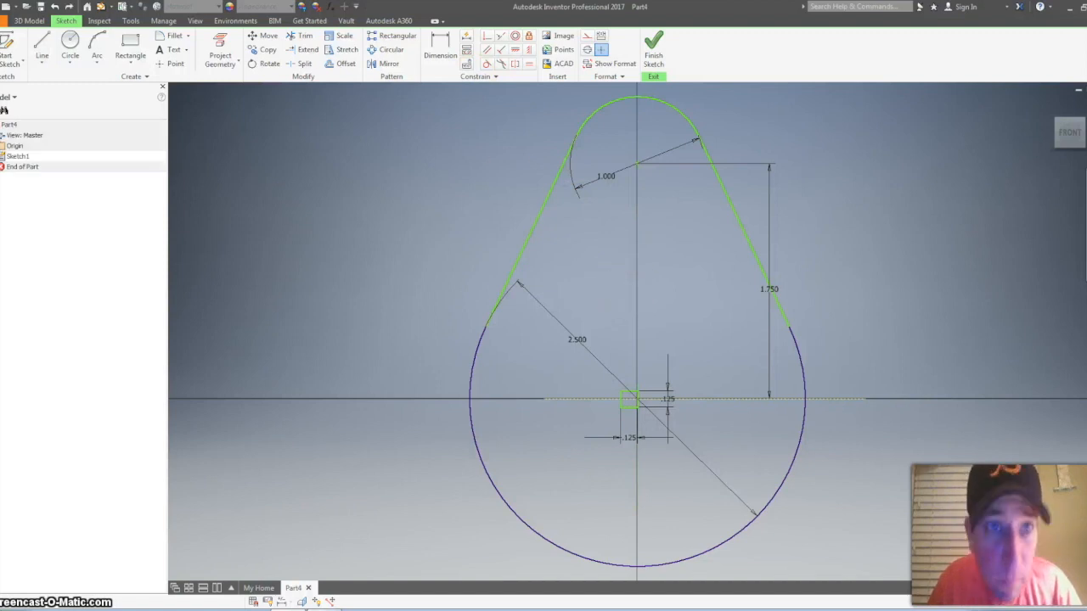
Draw a vertical construction line from near the small arc's centre down through the large arc's centre.
left_click(41, 47)
left_click(586, 37)
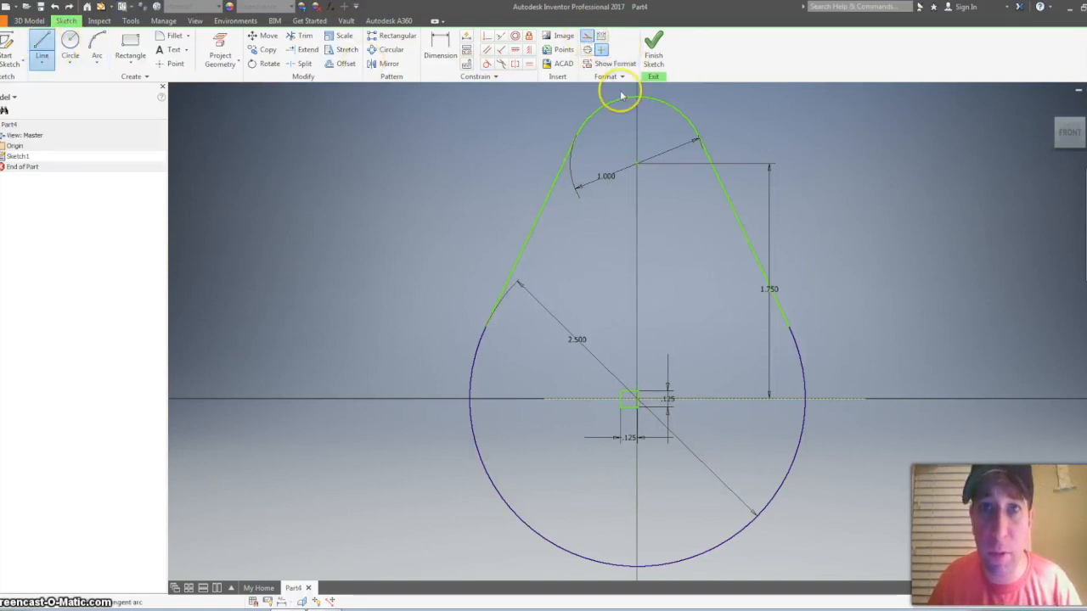
left_click(637, 176)
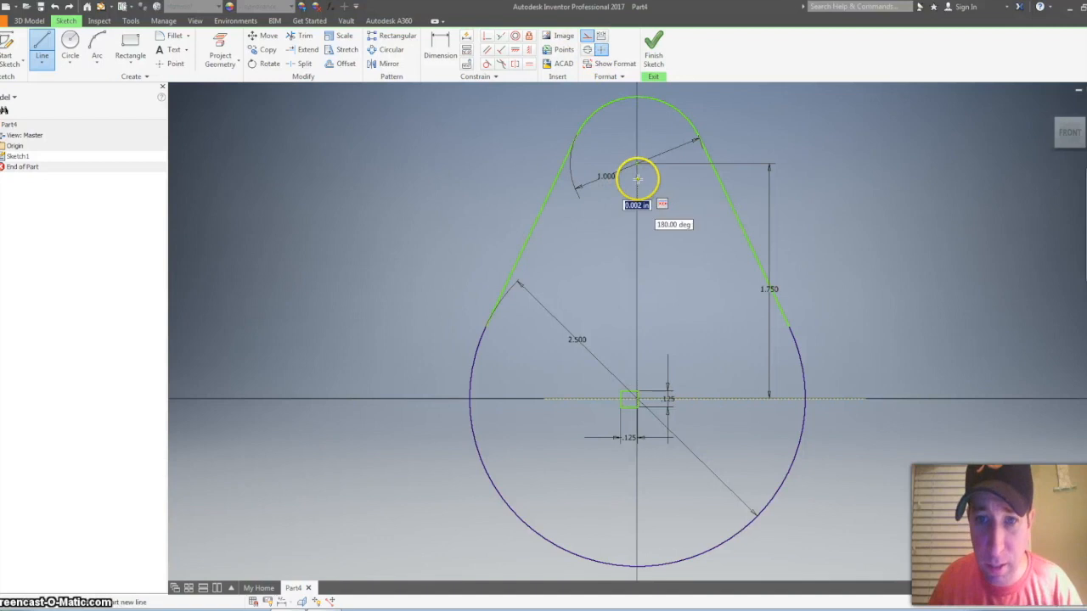
left_click(635, 514)
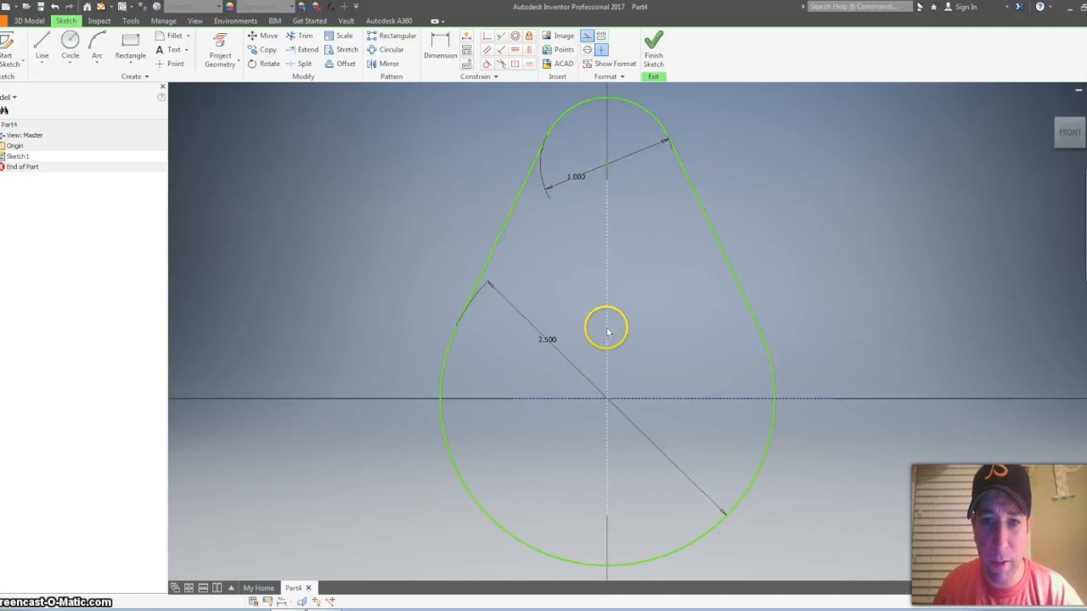
left_click(606, 226)
left_click(541, 334)
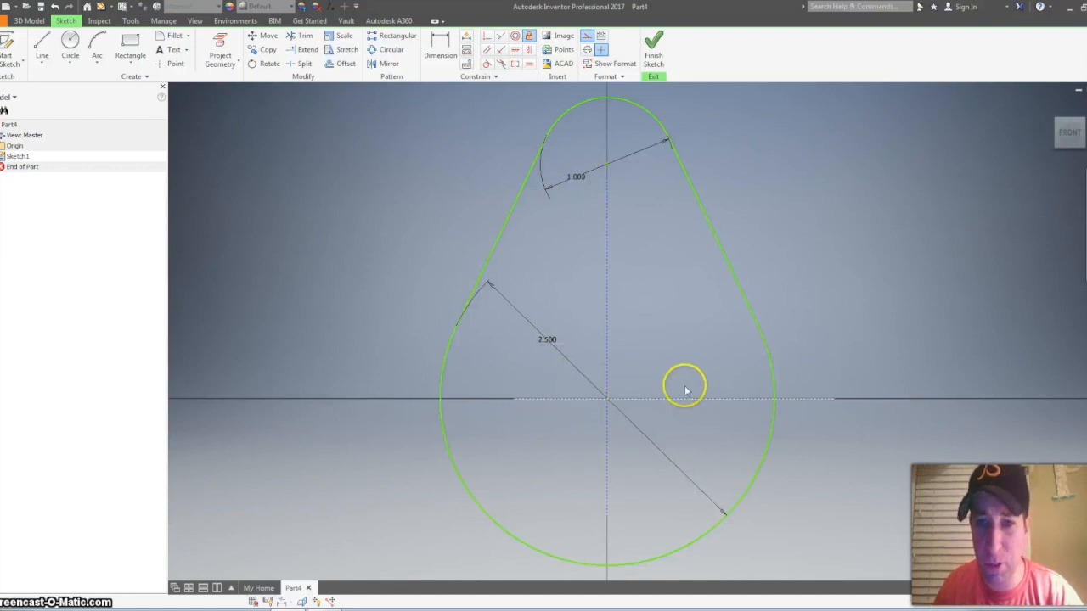
Sketch a normal, non-construction rectangle about 0.33 by 0.30 in around the origin.
left_click(129, 44)
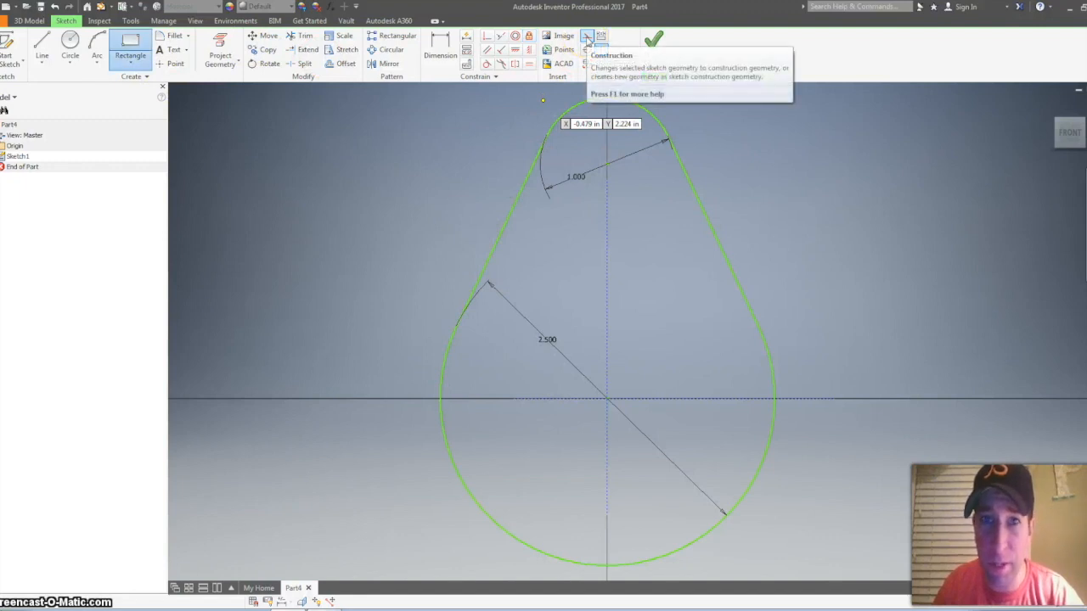
left_click(132, 42)
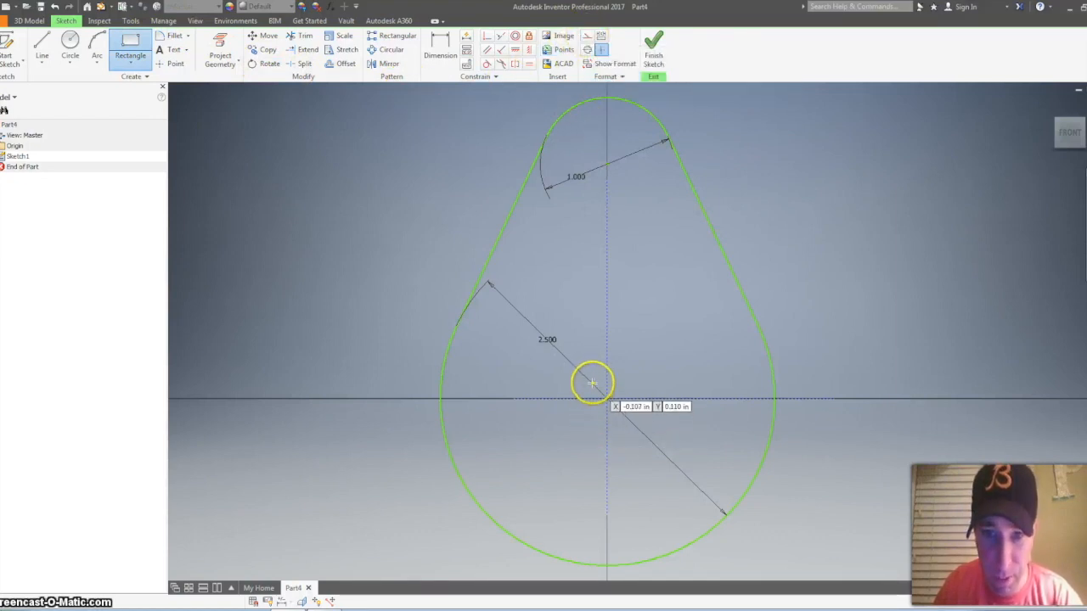
left_click(628, 380)
left_click(584, 419)
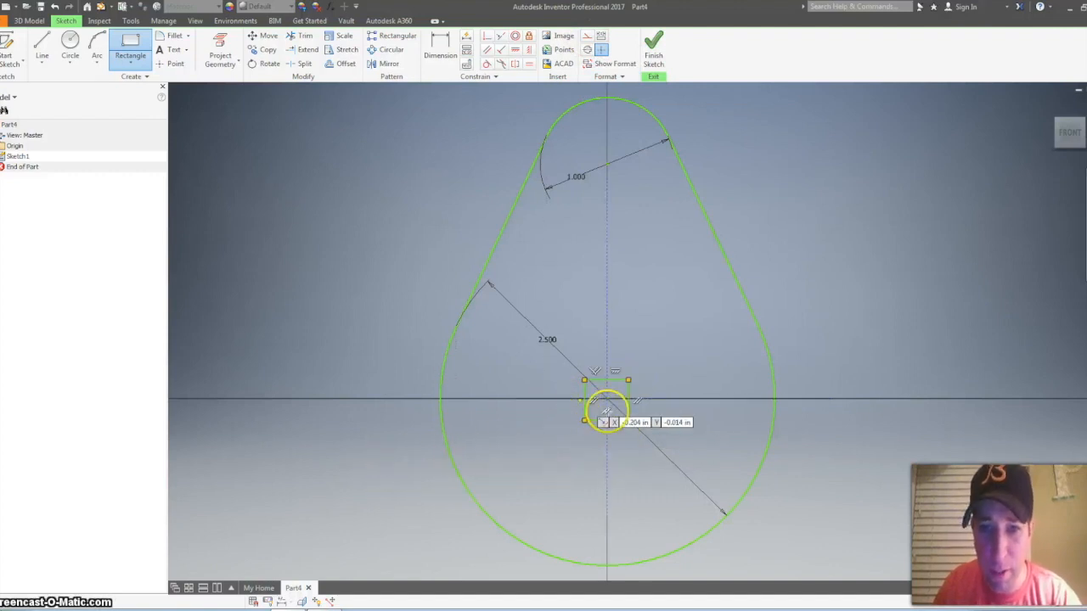
scroll(616, 410, "up", 2)
scroll(616, 410, "up", 2)
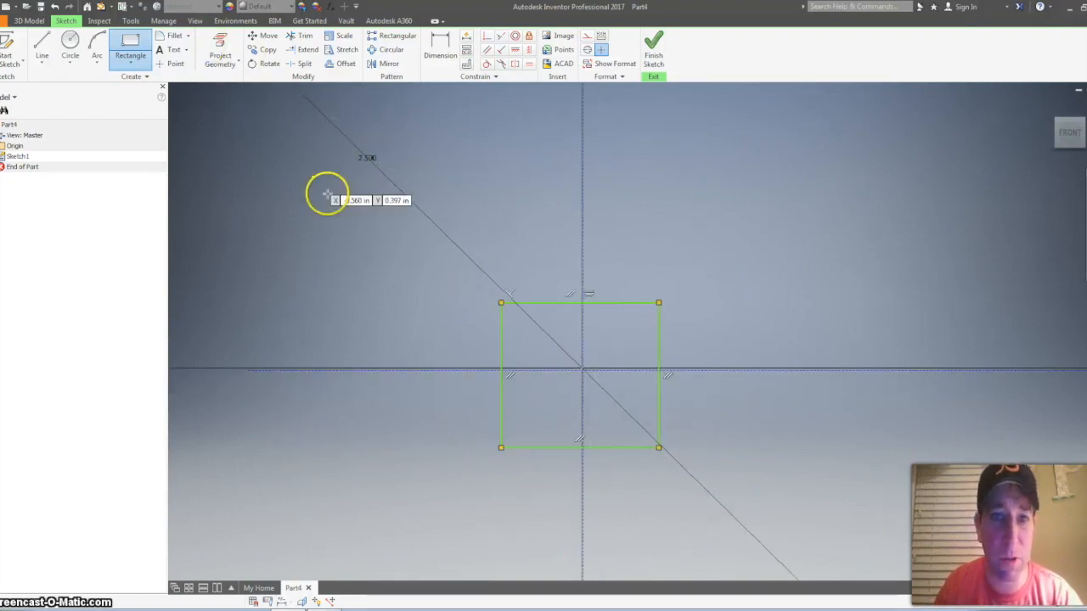
Dimension the rectangle's width along its upper edge and its height along its right edge.
left_click(440, 54)
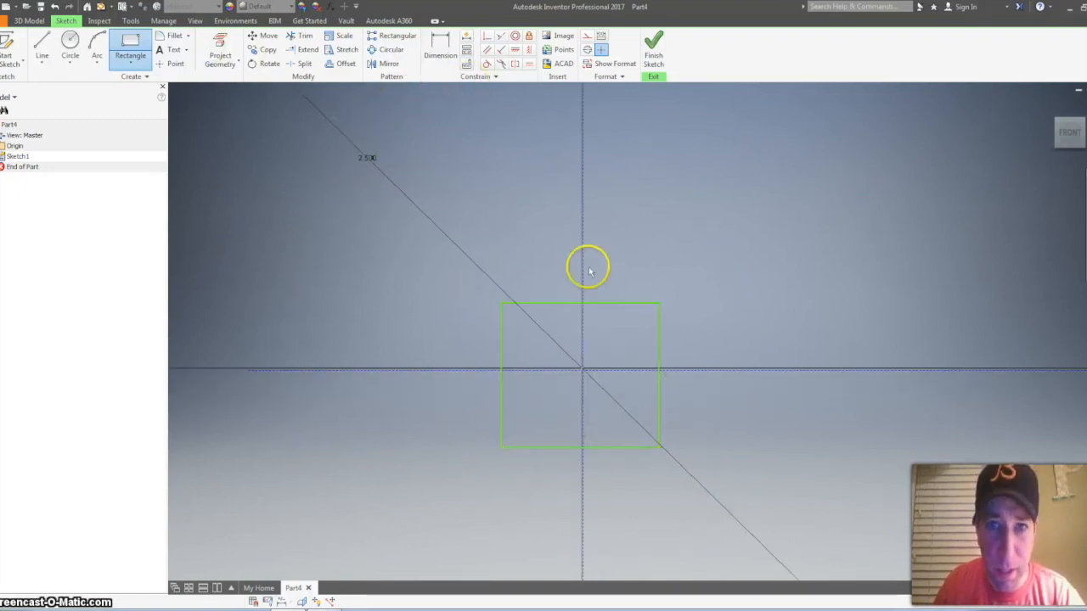
left_click(621, 301)
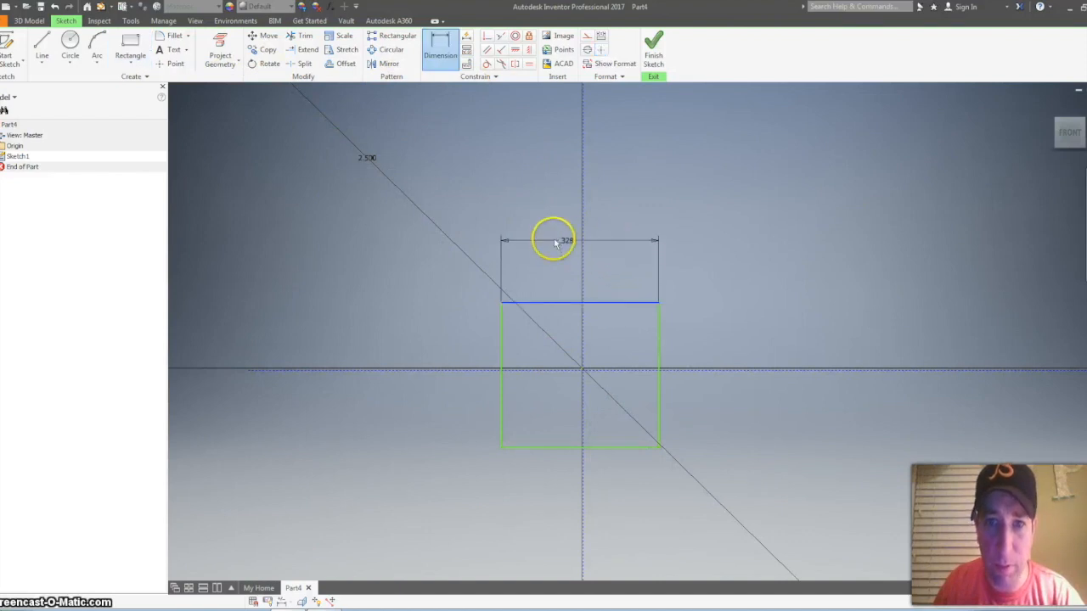
left_click(555, 239)
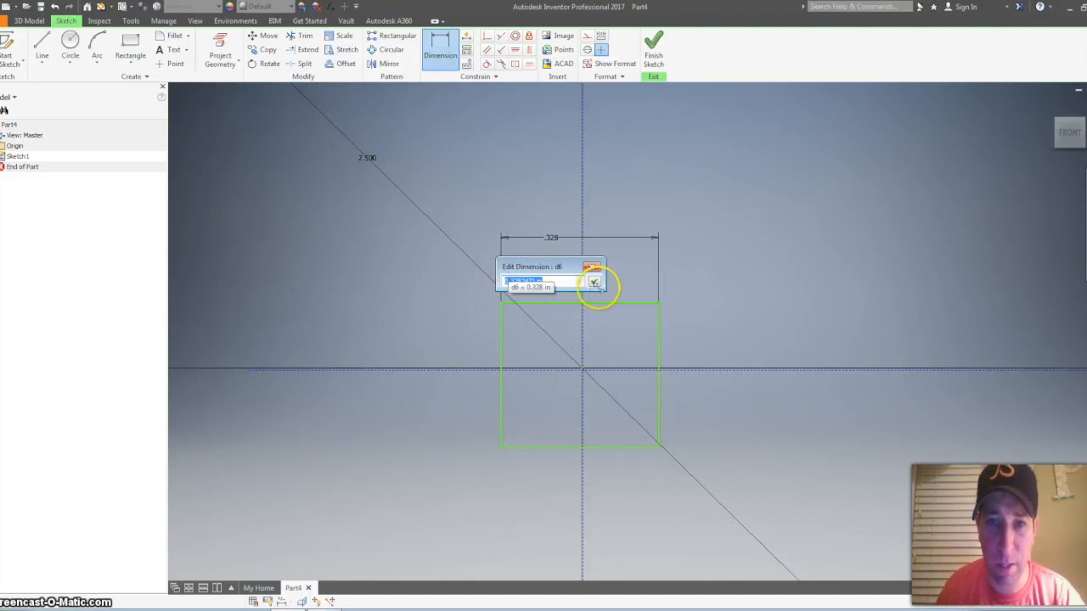
left_click(594, 281)
left_click(657, 317)
left_click(737, 340)
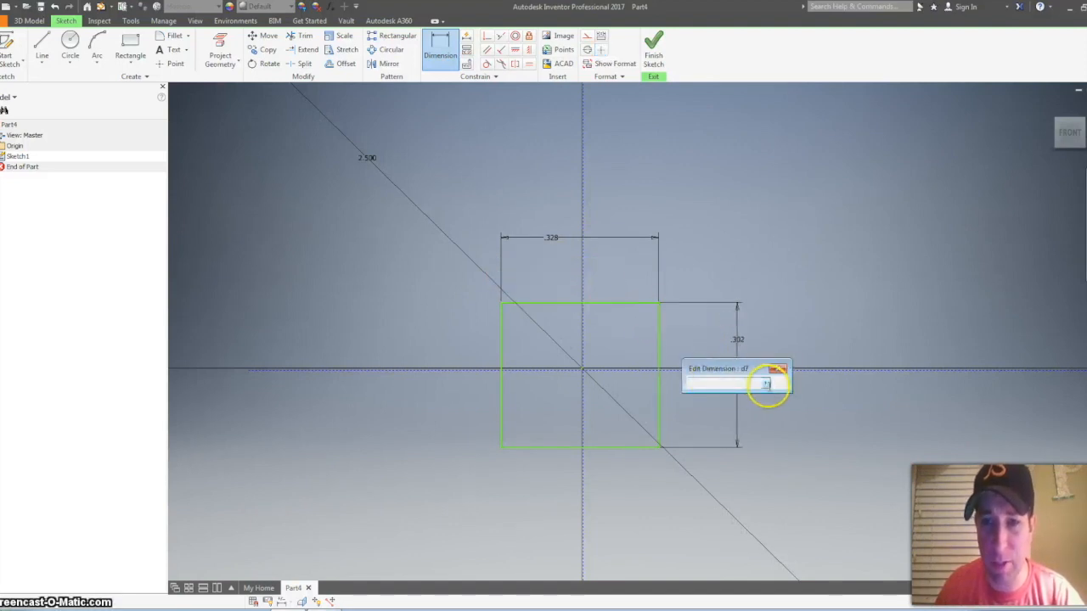
left_click(780, 379)
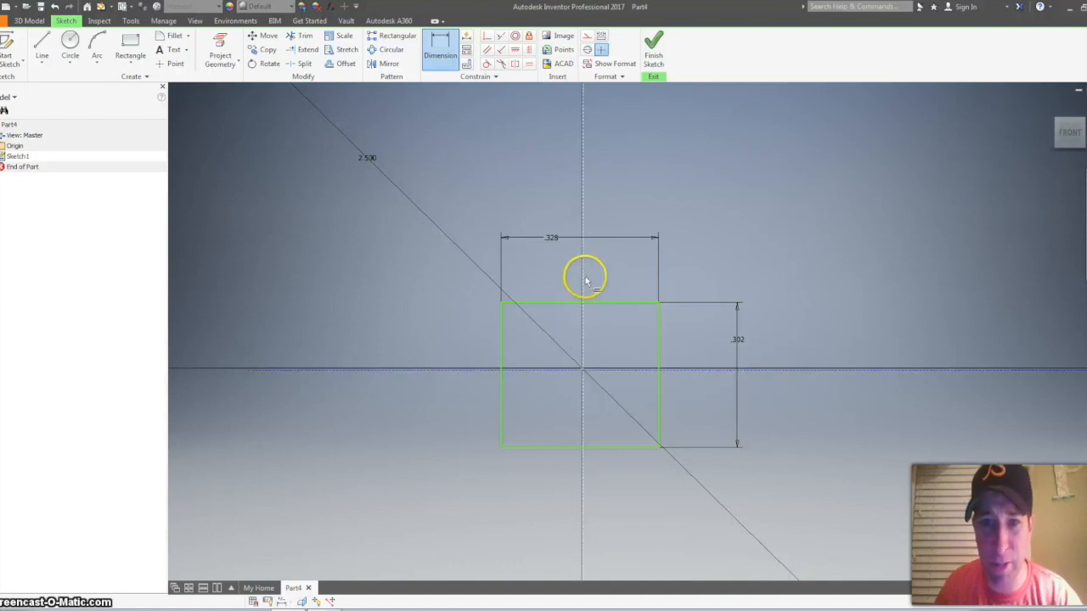
Dimension the distance from the vertical construction line to the rectangle's right edge as half its width, using the formula d6/2.
left_click(443, 44)
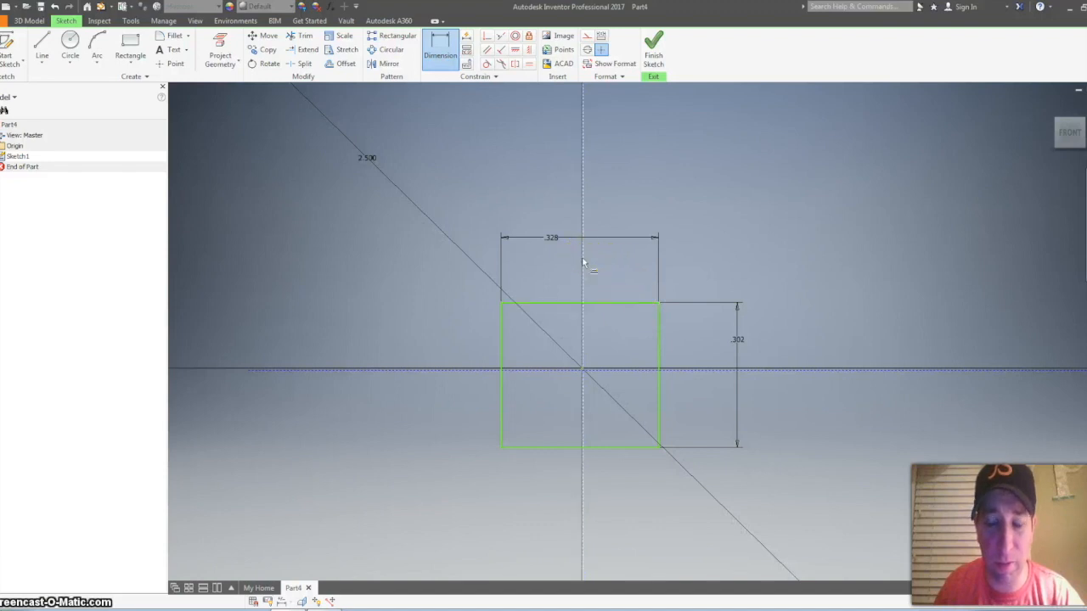
left_click_drag(581, 263, 629, 274)
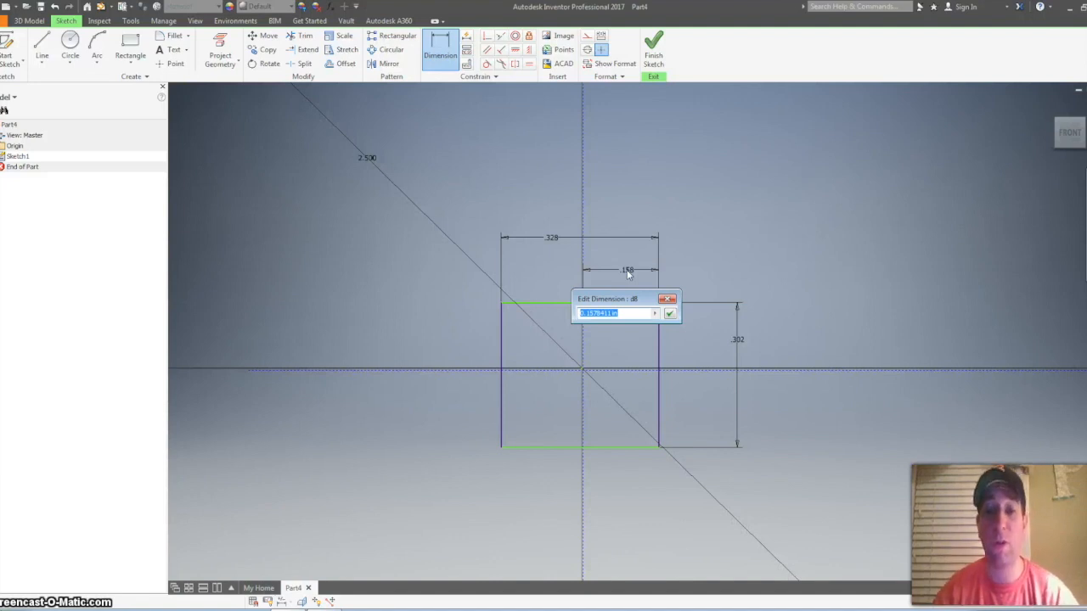
left_click(544, 236)
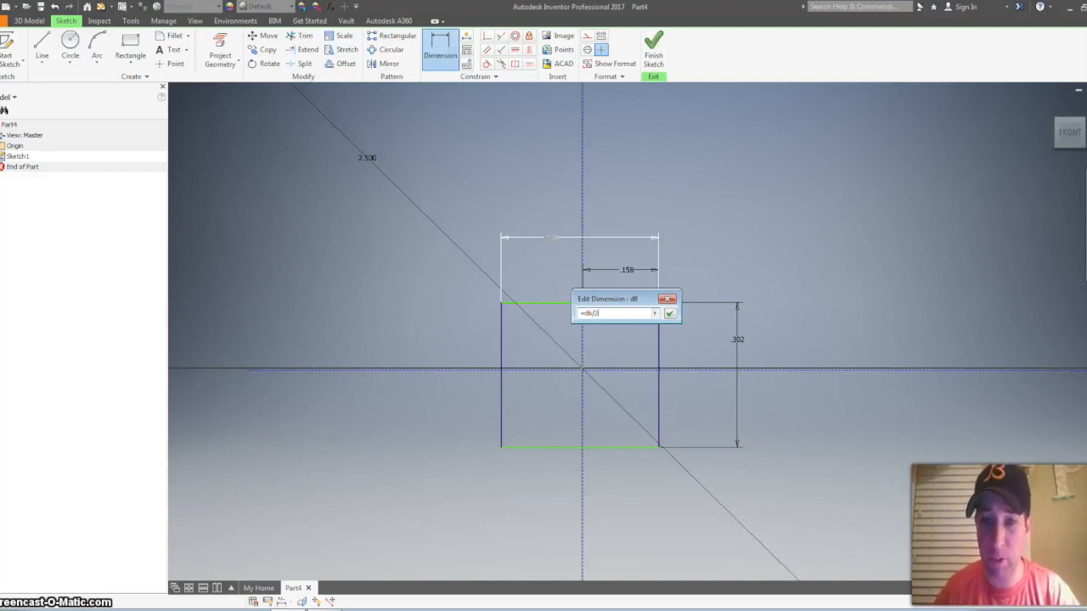
key("Return")
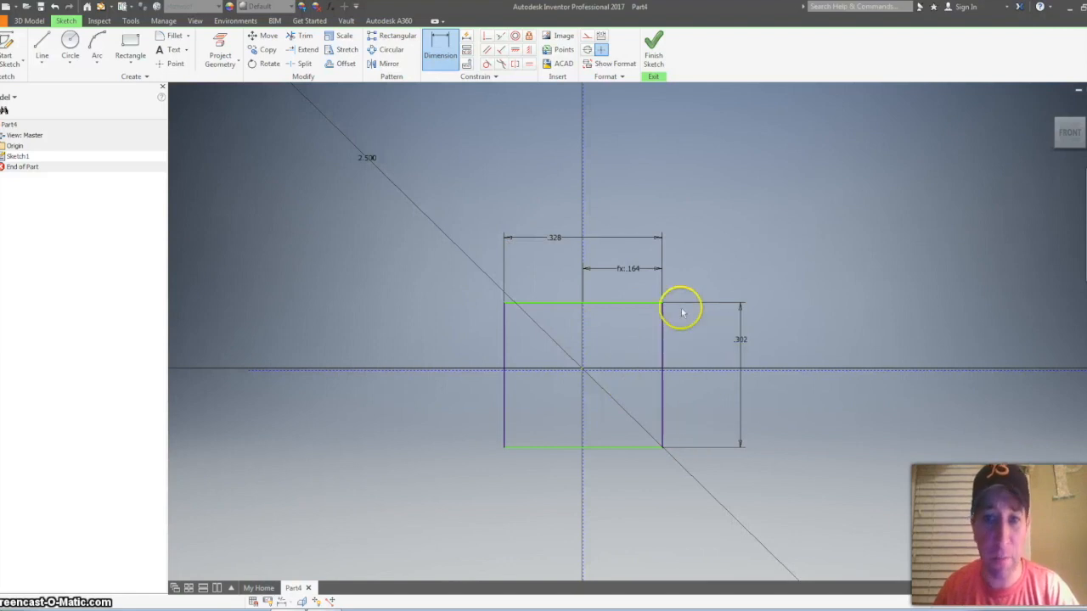
Dimension the distance from the horizontal construction line to the rectangle's upper edge as half its height, using the formula d7/2.
left_click(650, 368)
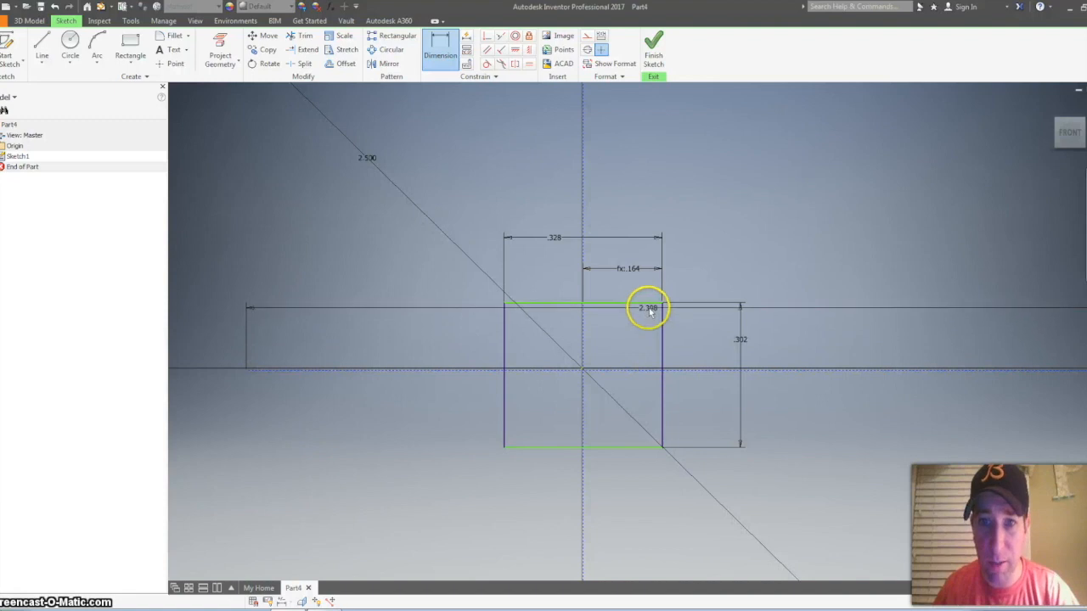
left_click(643, 303)
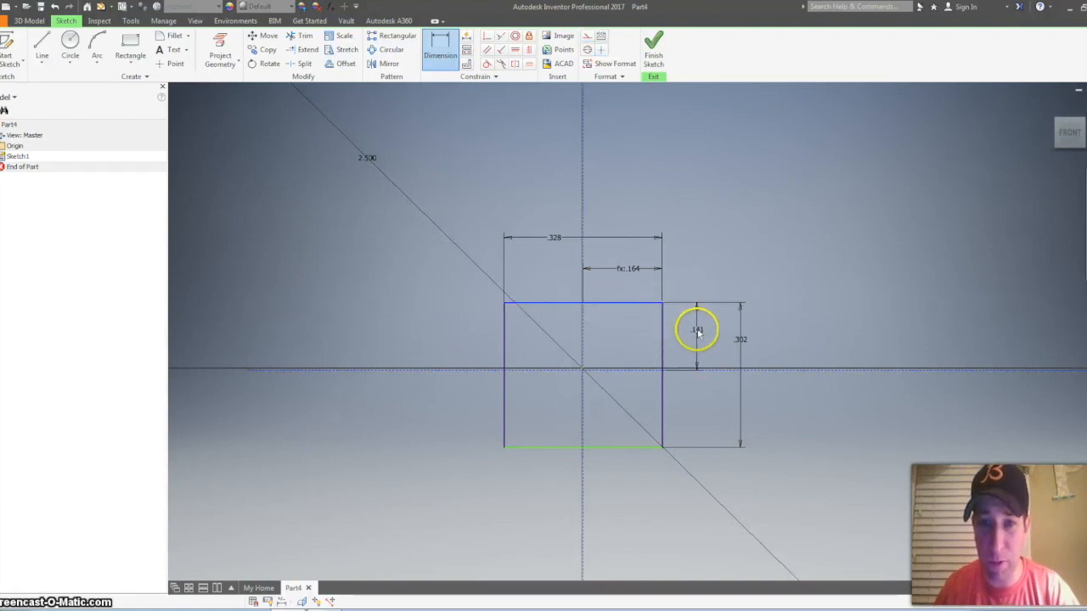
left_click(696, 333)
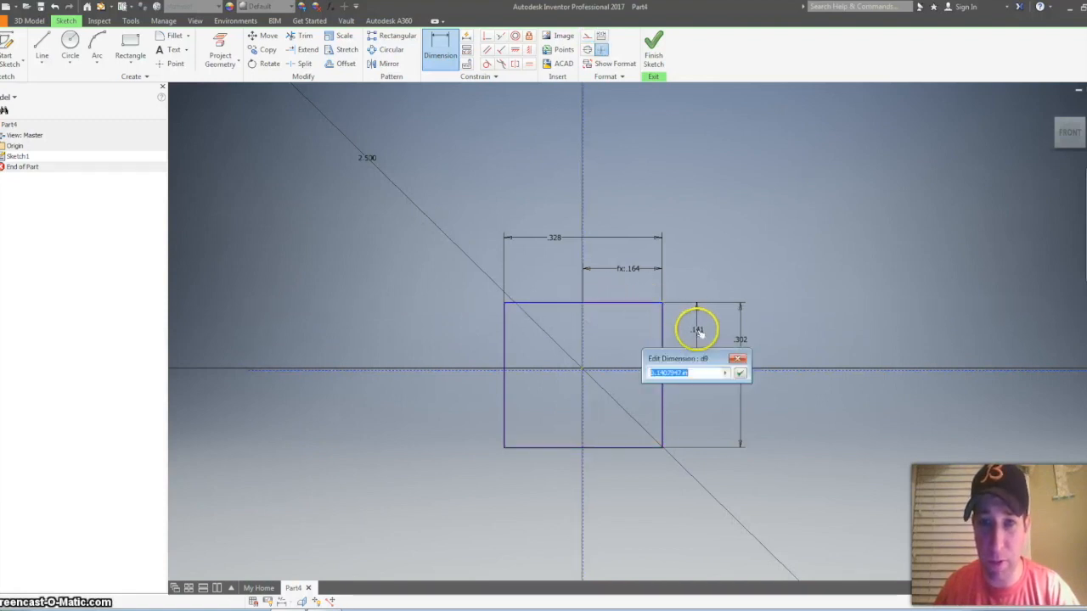
type("=")
left_click(742, 342)
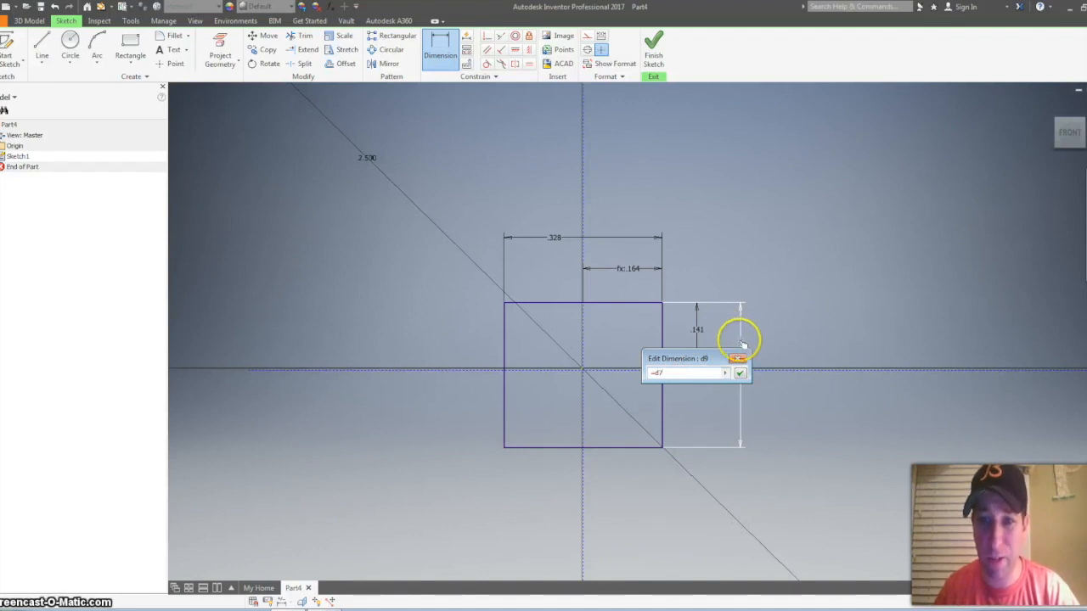
type("/")
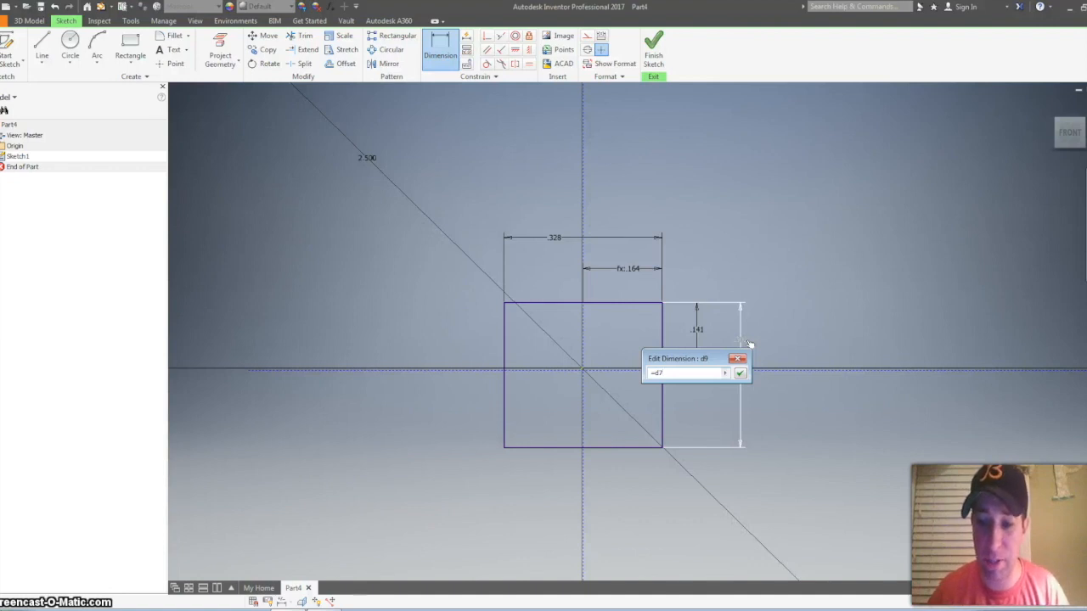
key("Return")
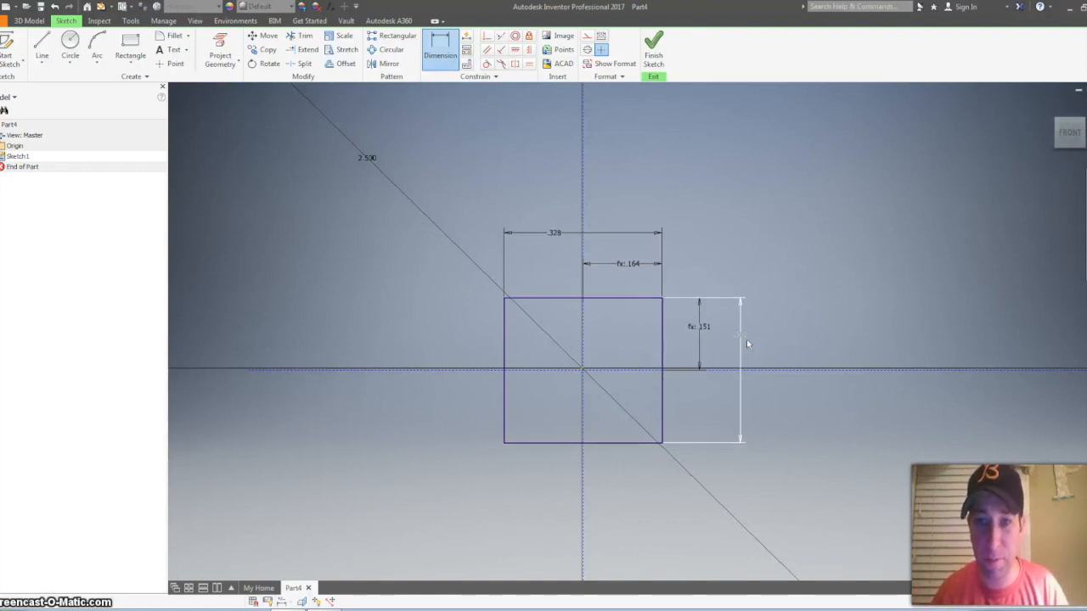
Set both the overall width and the overall height of the centre rectangle to 0.125 in.
left_click(553, 231)
left_click_drag(555, 275, 480, 276)
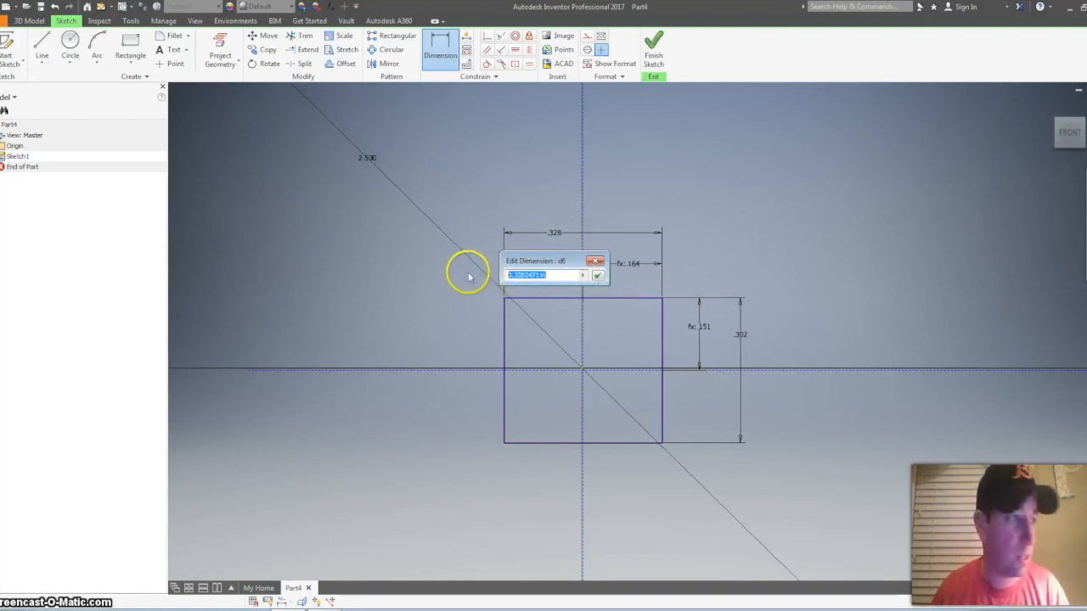
type(".125")
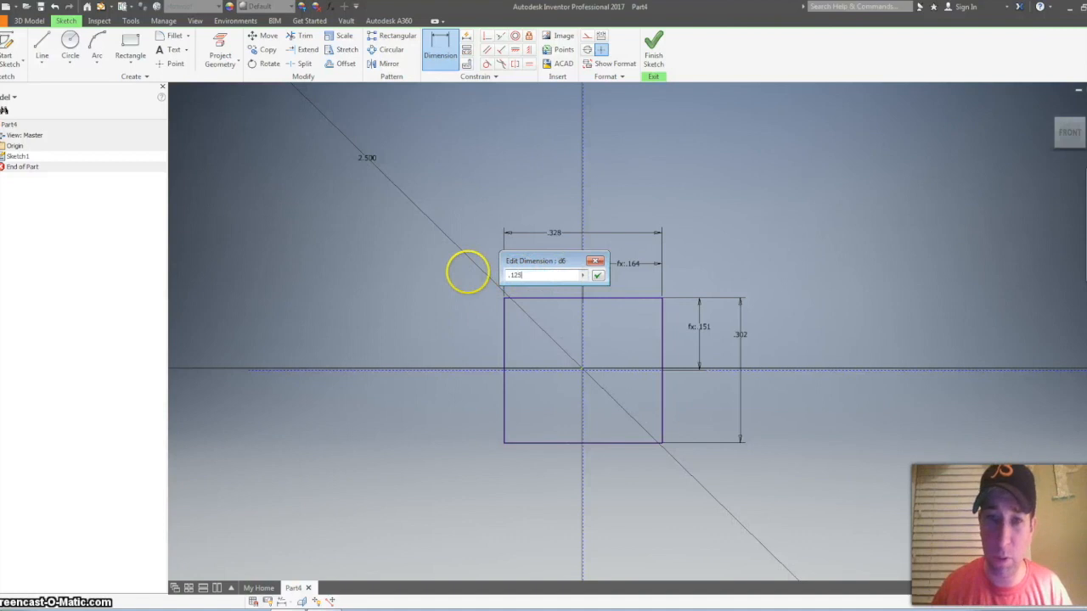
key("Return")
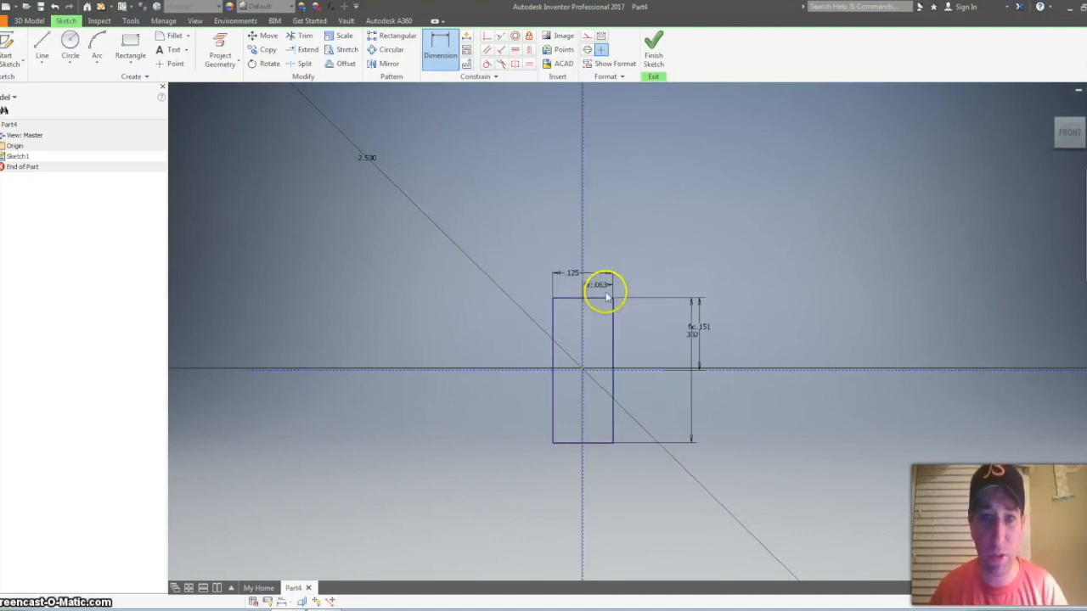
left_click(695, 336)
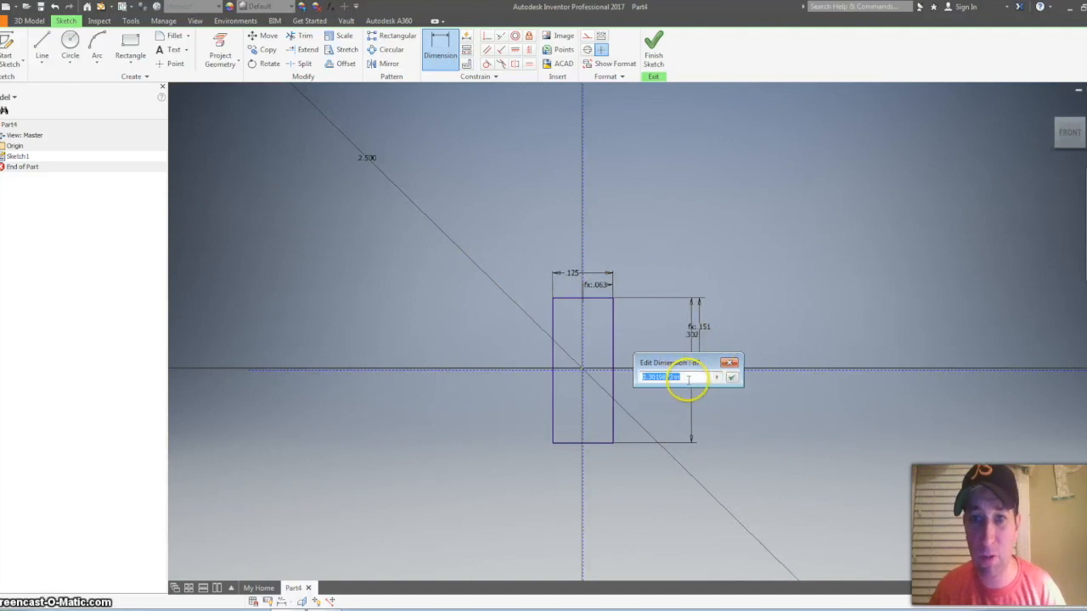
type(".125")
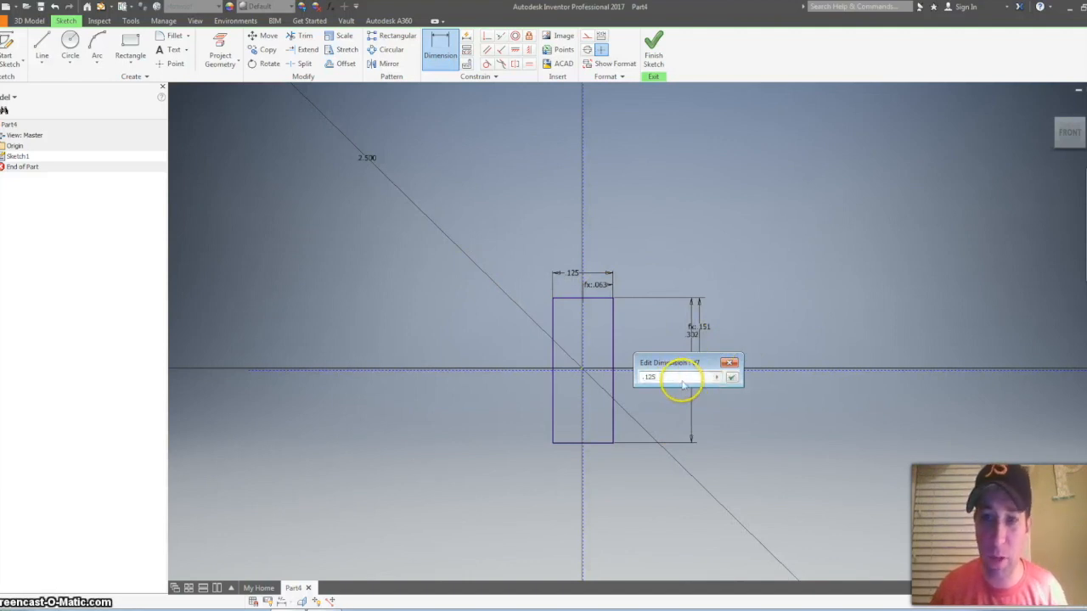
key("Return")
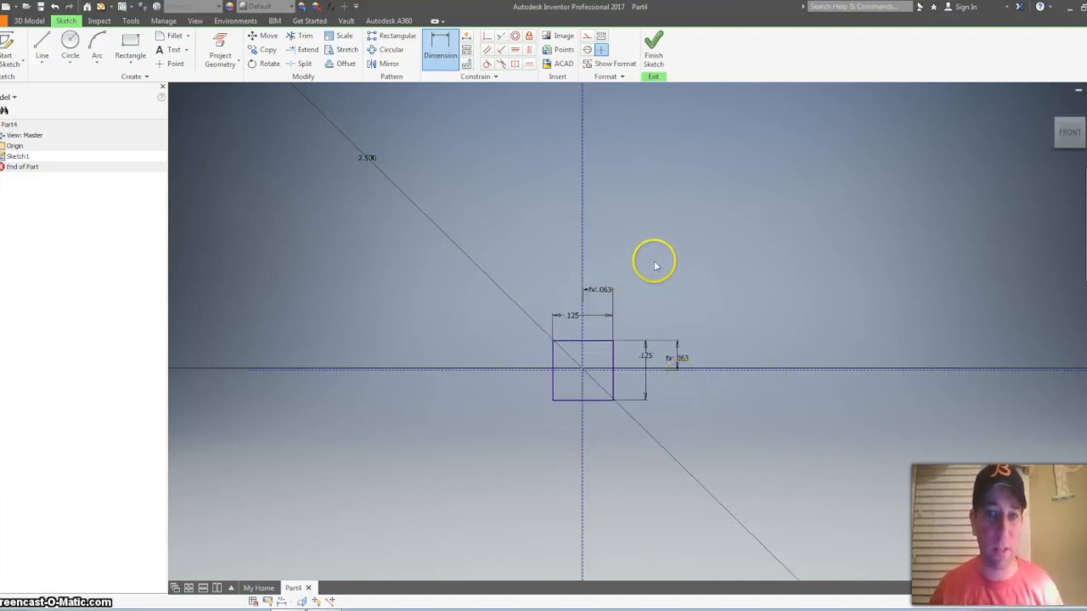
Finish the sketch and extrude the cam profile by a distance of 0.125 in.
left_click(654, 47)
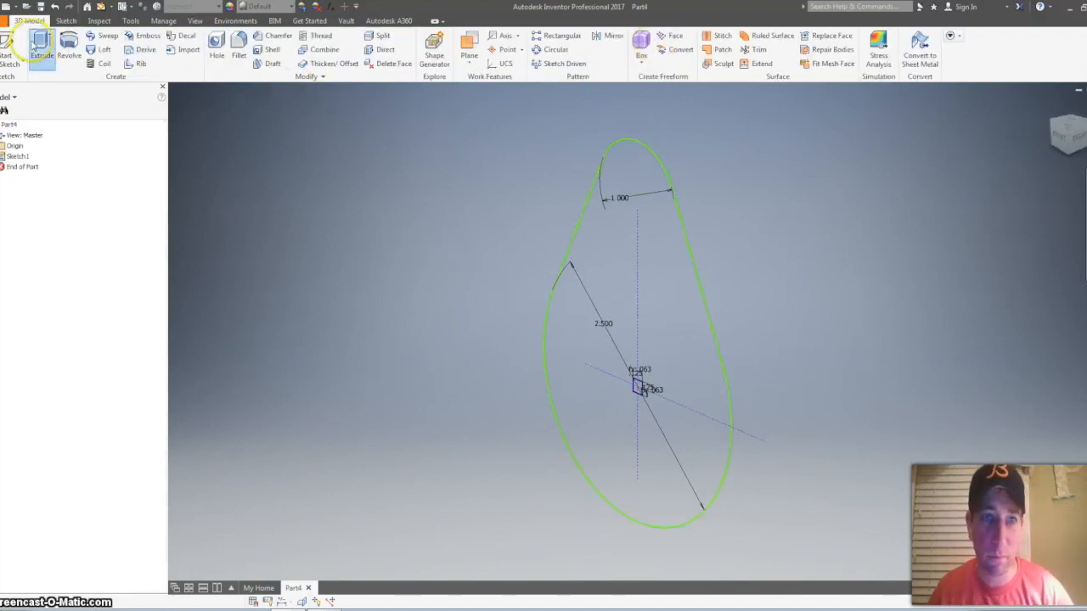
left_click(41, 46)
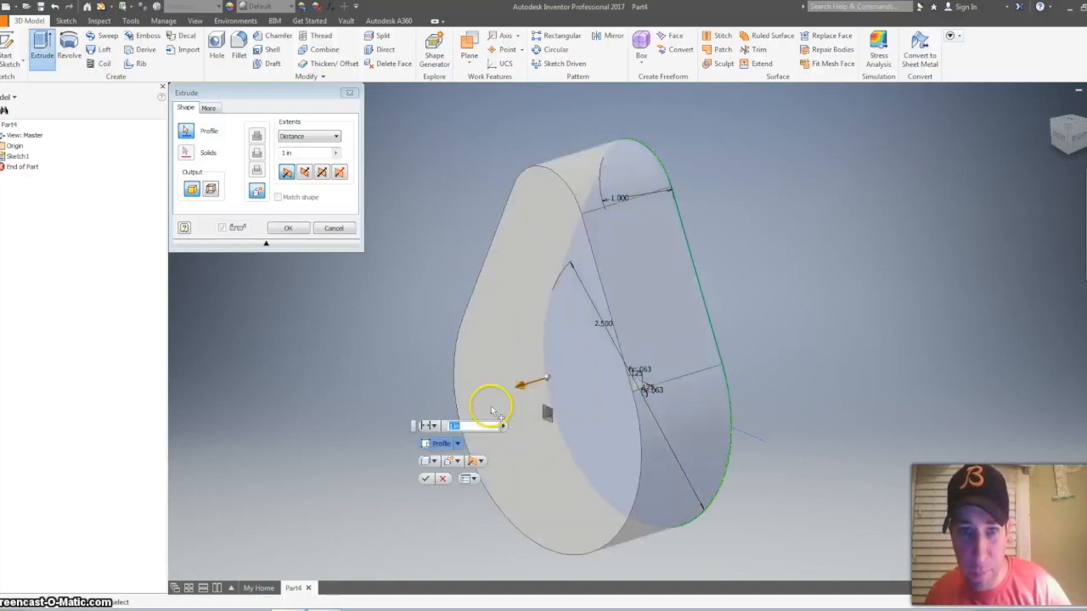
left_click_drag(299, 153, 253, 148)
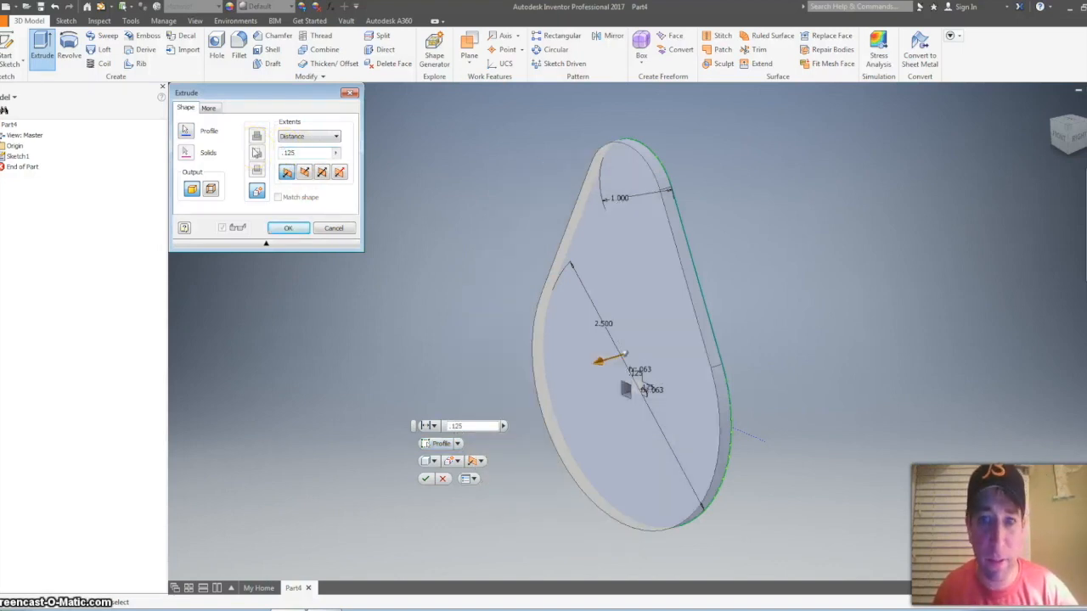
left_click(289, 228)
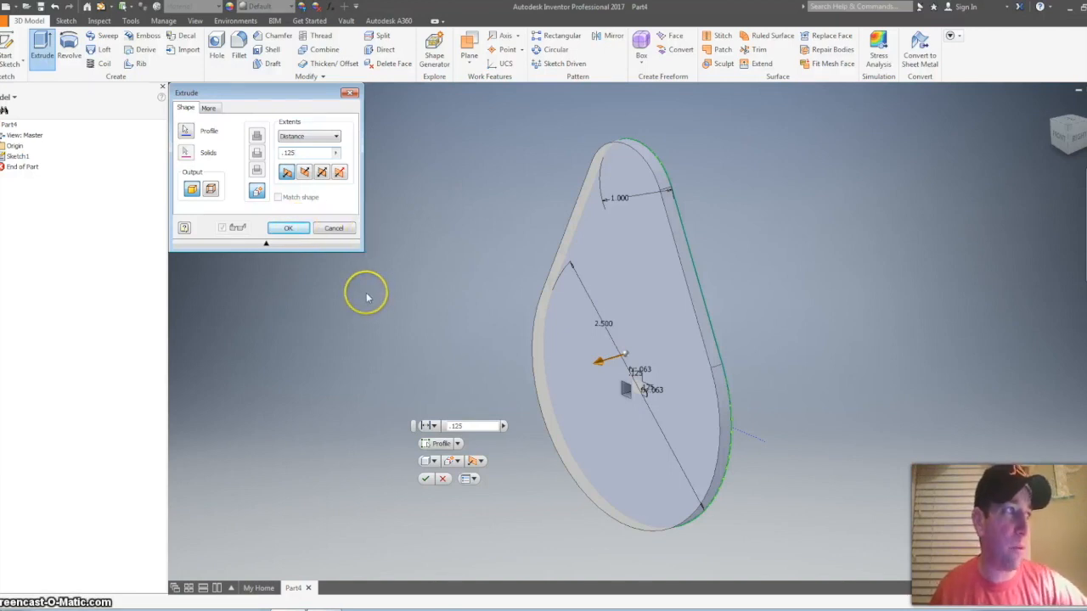
left_click(412, 305)
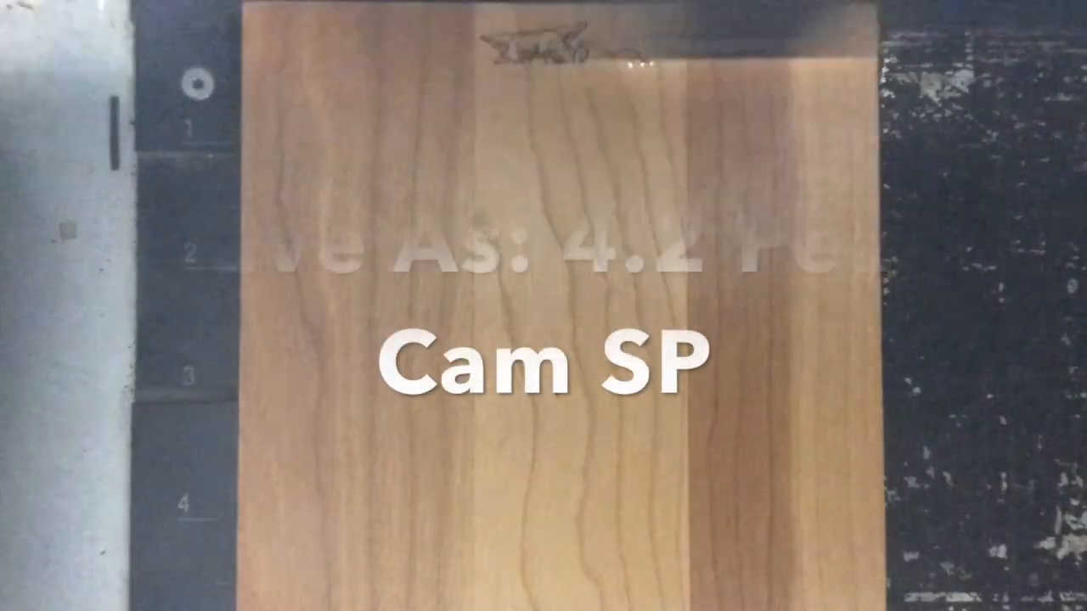